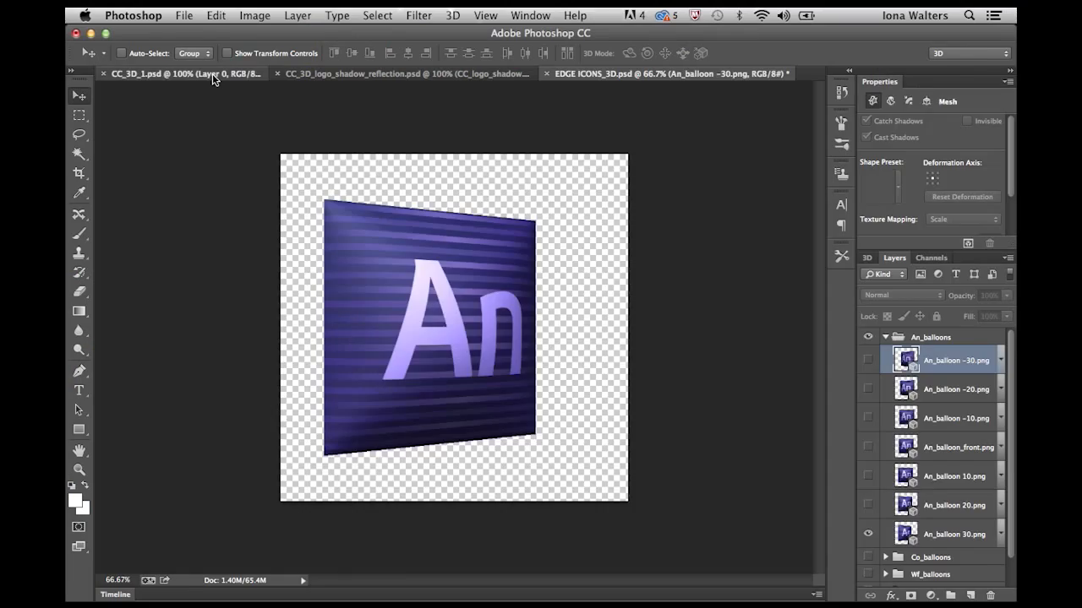
View the CC_3D_1.psd and CC_3D_logo_shadow_reflection.psd artwork, ending on the EDGE ICONS_3D.psd document.
left_click(212, 73)
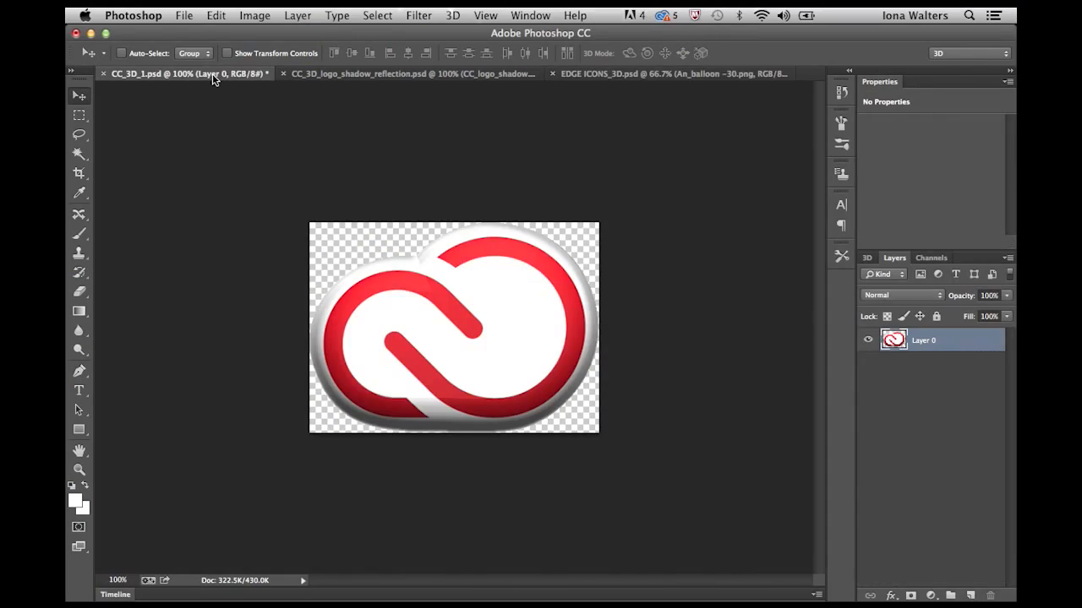
left_click(317, 74)
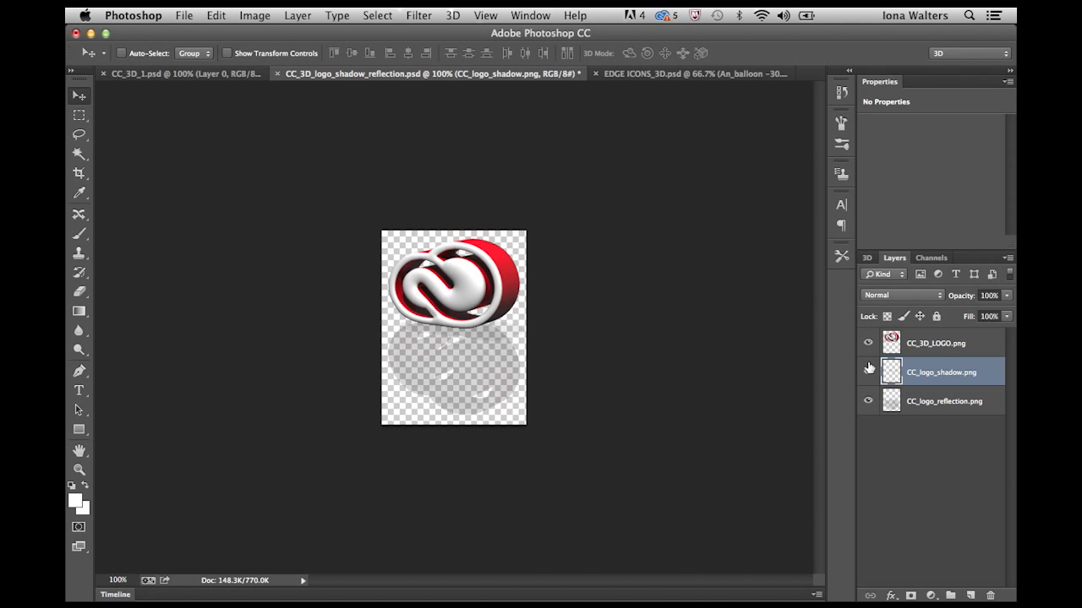
key("ctrl+Tab")
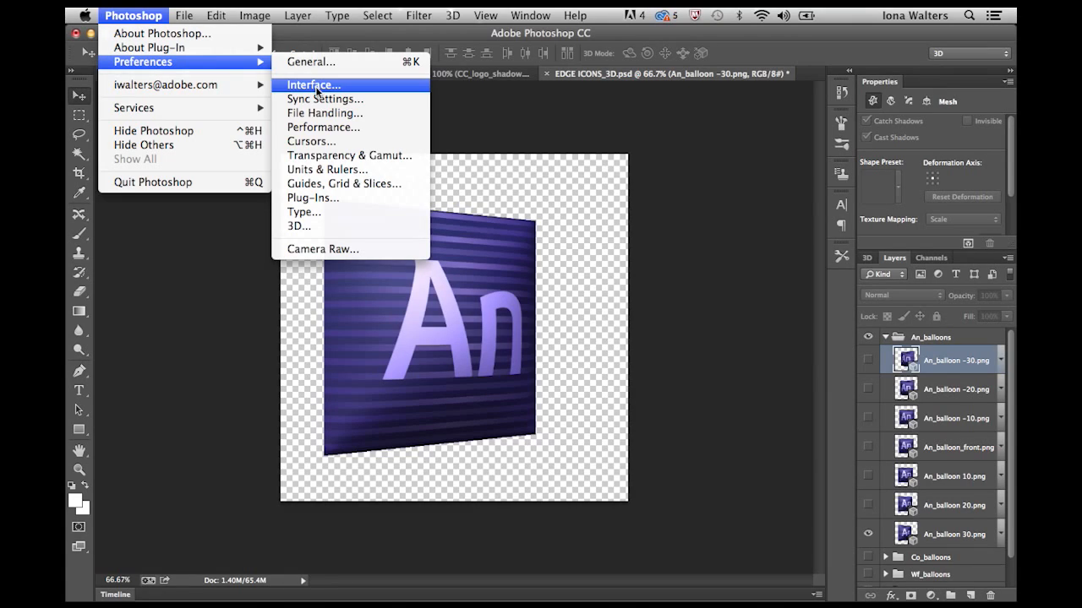
Check the Generator setting in the Plug-Ins preferences and the Image Assets generation option for EDGE ICONS_3D.psd.
left_click(313, 197)
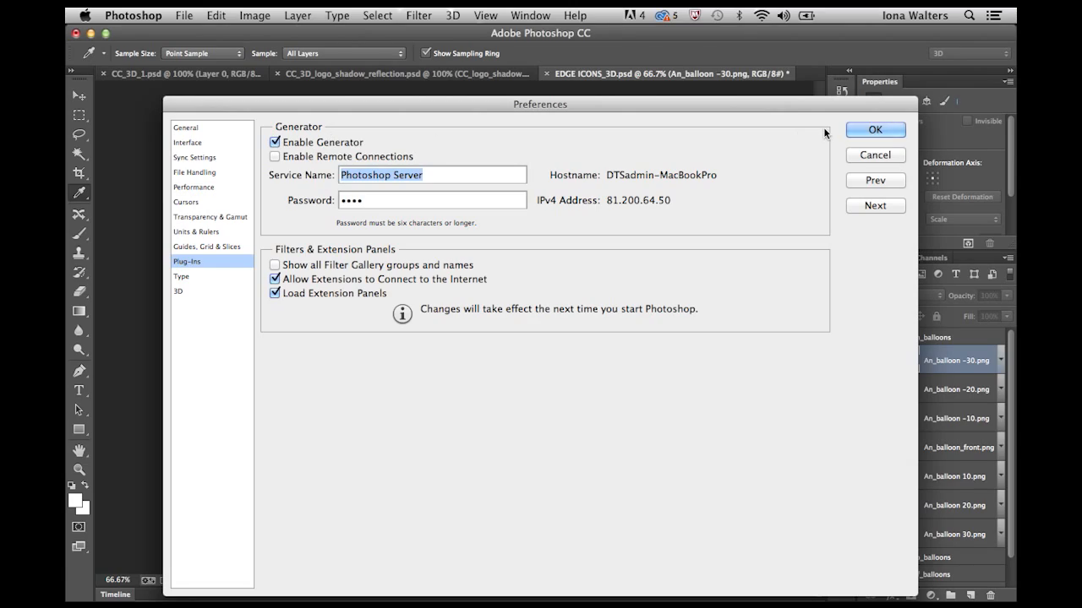
left_click(851, 134)
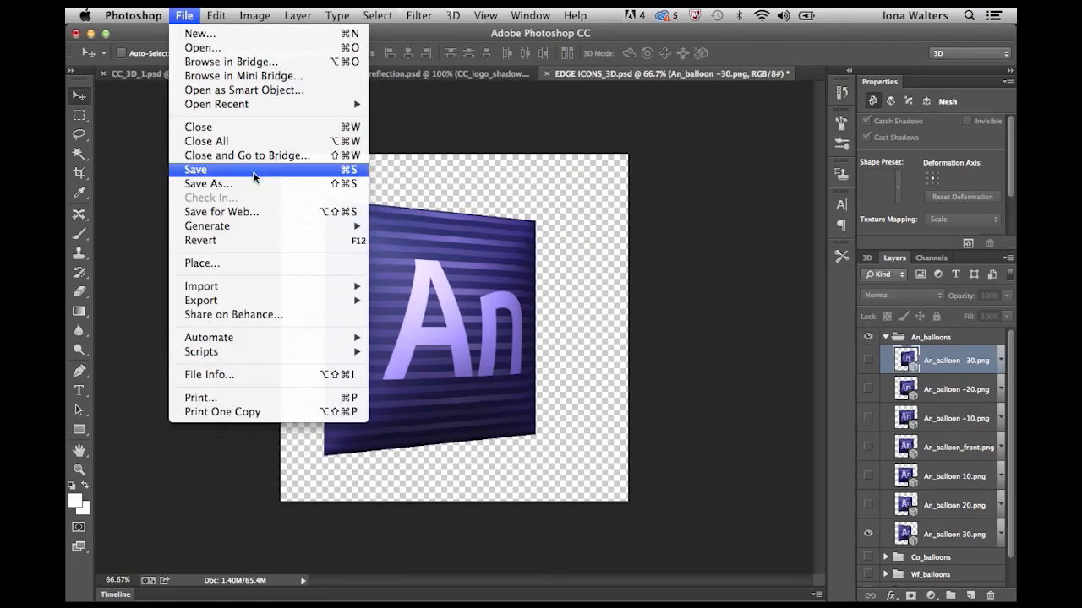
mouse_move(257, 222)
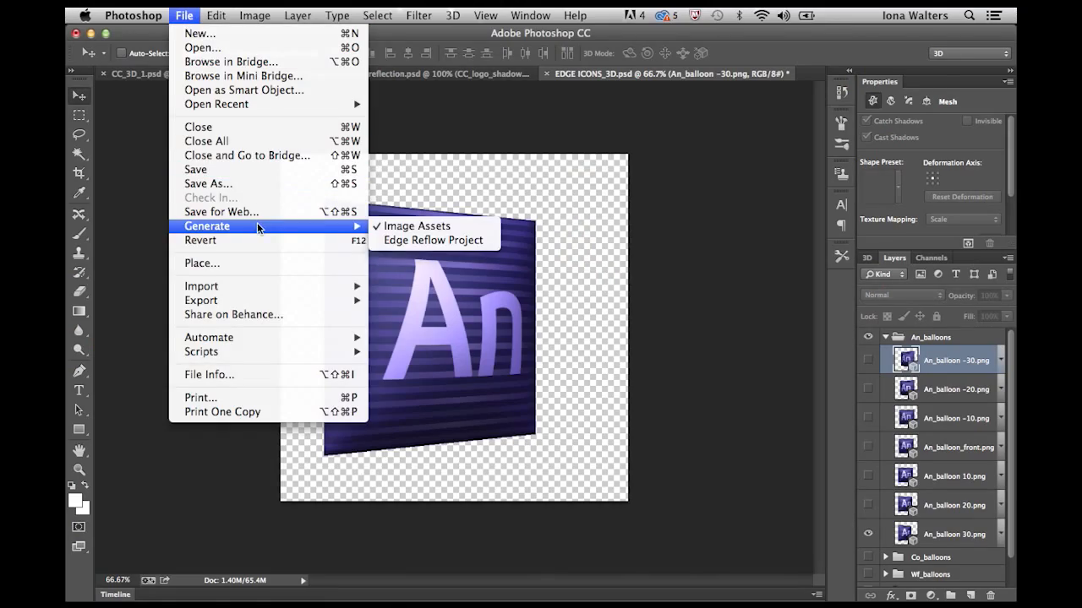
left_click(404, 228)
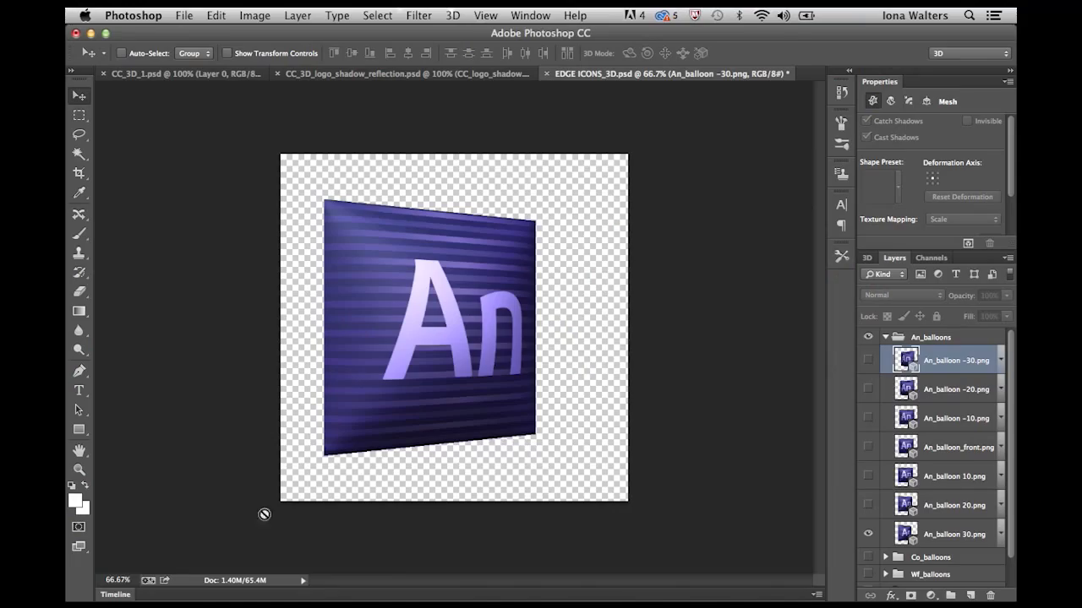
Switch to Finder and examine the generated An_balloon PNG files in the EDGE ICONS_3D-assets folder.
mouse_move(219, 581)
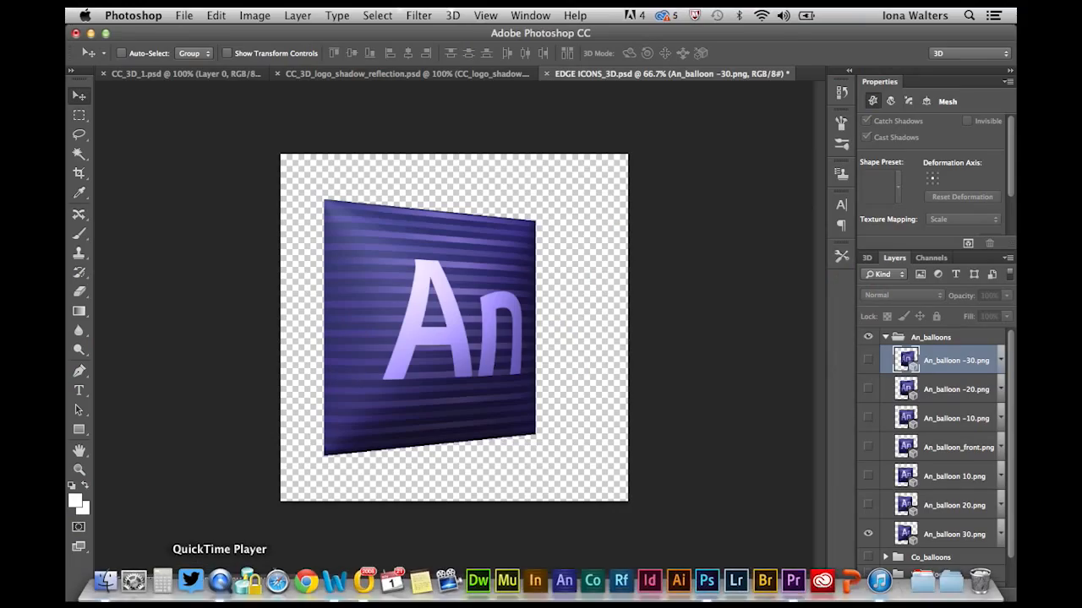
left_click(103, 582)
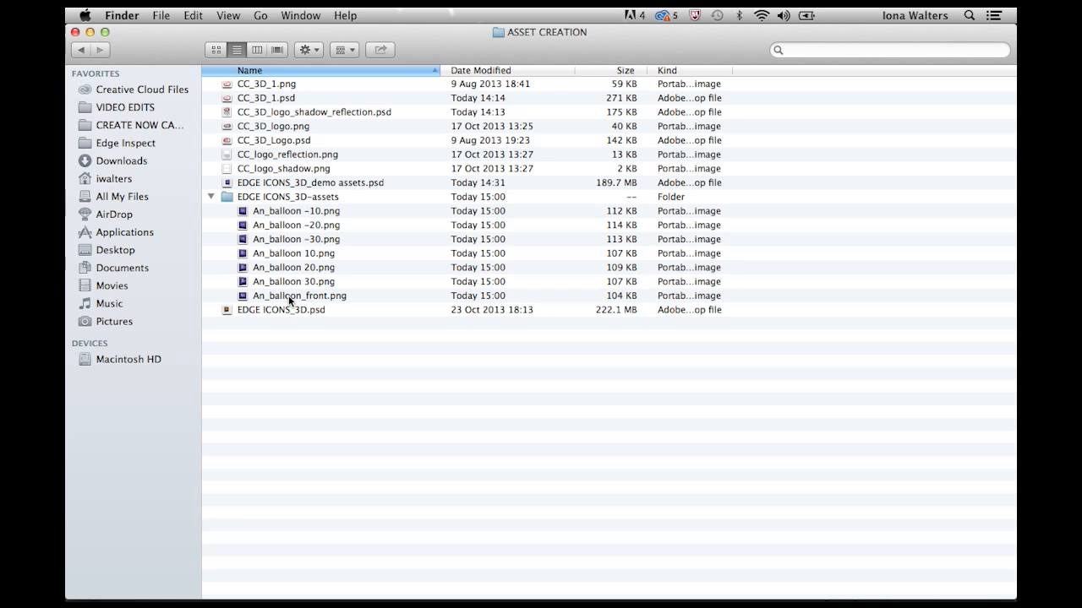
left_click(88, 33)
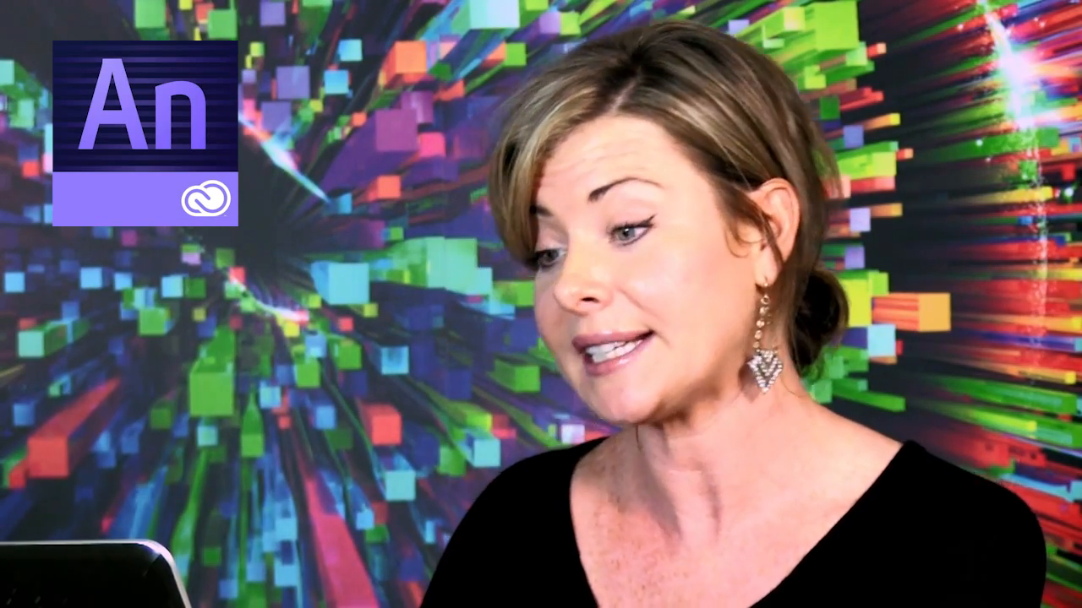
Switch to Edge Animate and convert the seven An_balloon images, from An_balloon30 to An_balloon-30, into a symbol named An_balloon_rotate.
left_click(565, 583)
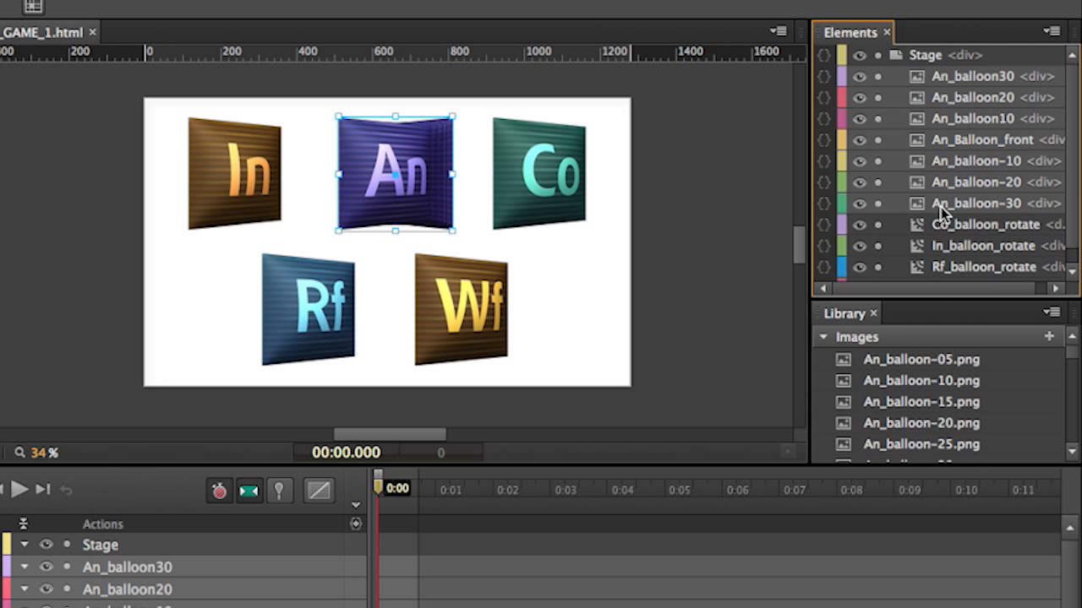
right_click(940, 209)
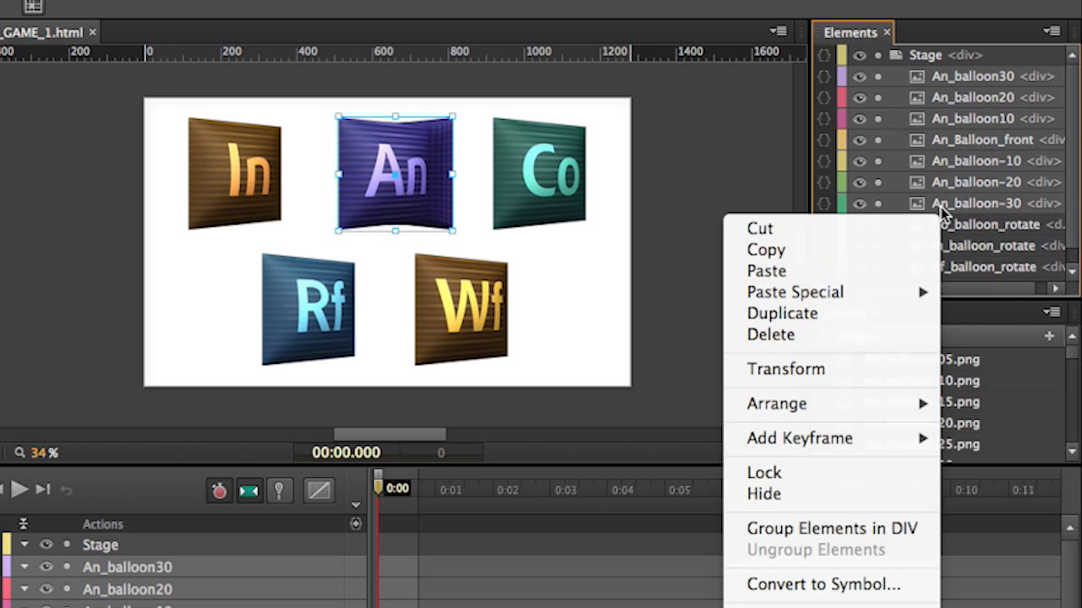
left_click(824, 585)
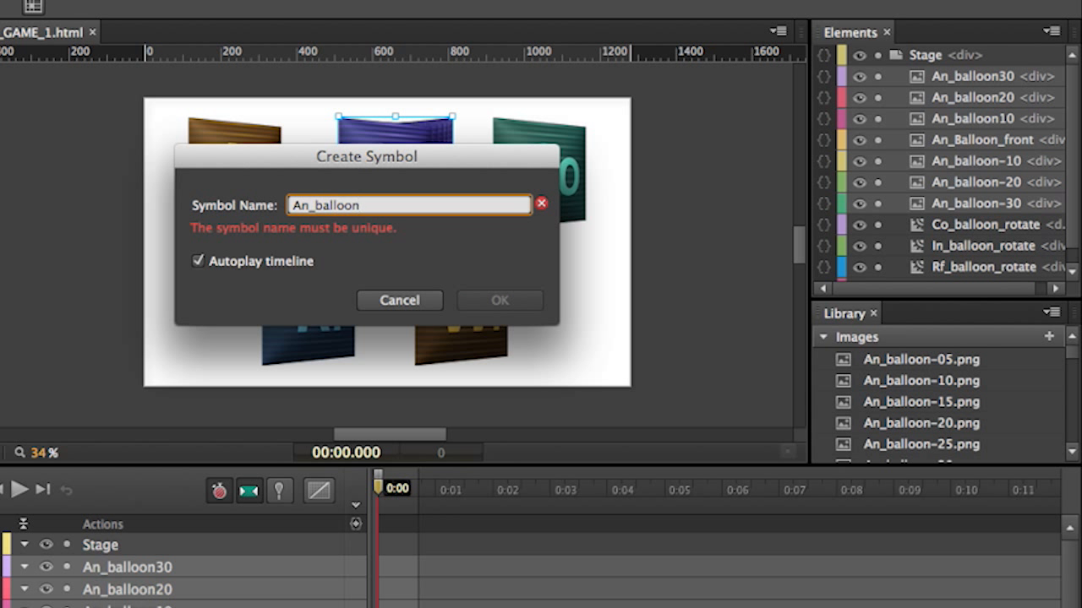
type("An_balloon_rotate")
key("Return")
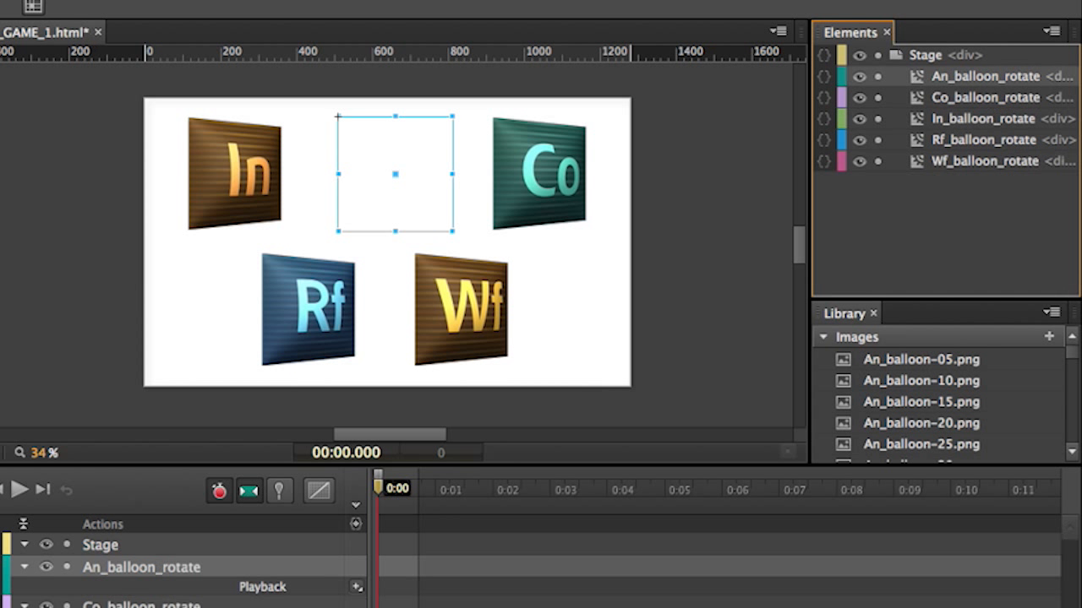
Open the In_balloon symbol and inspect the code of its timeline triggers at 700 ms and 0 ms.
double_click(923, 118)
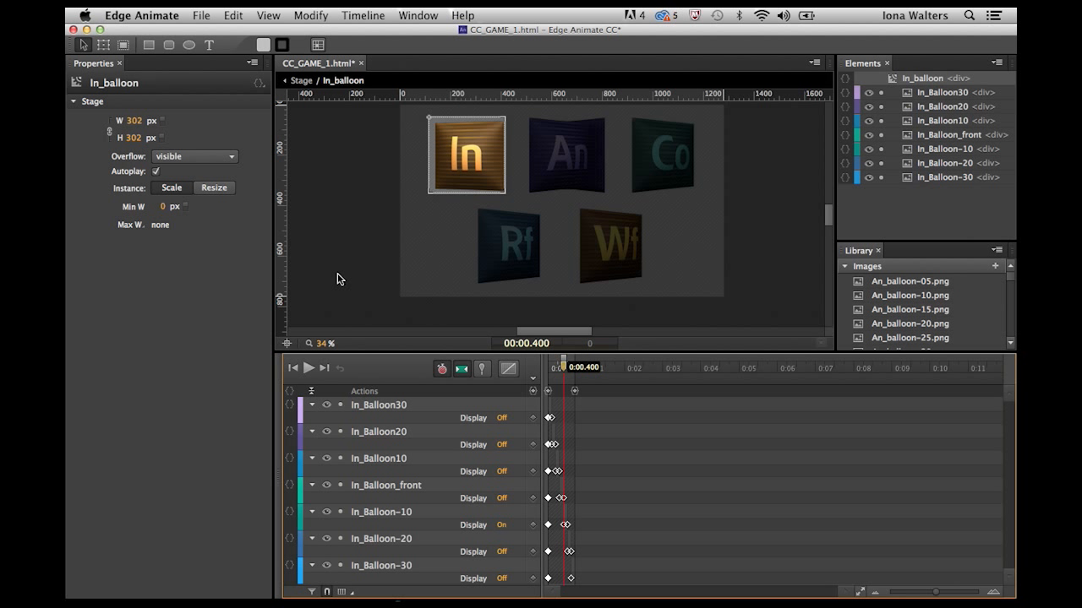
left_click(385, 404)
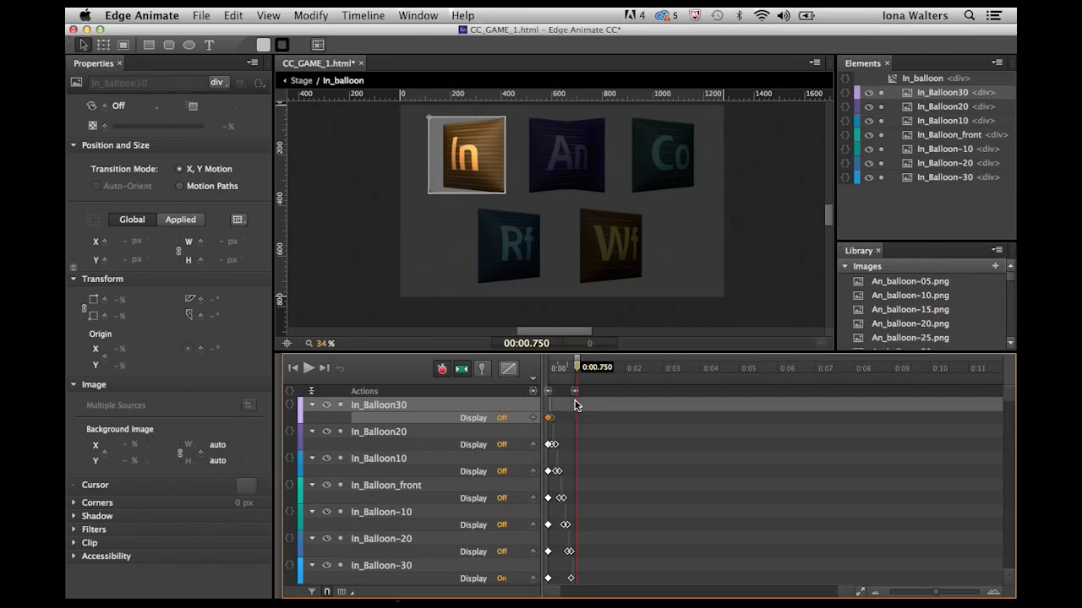
double_click(574, 392)
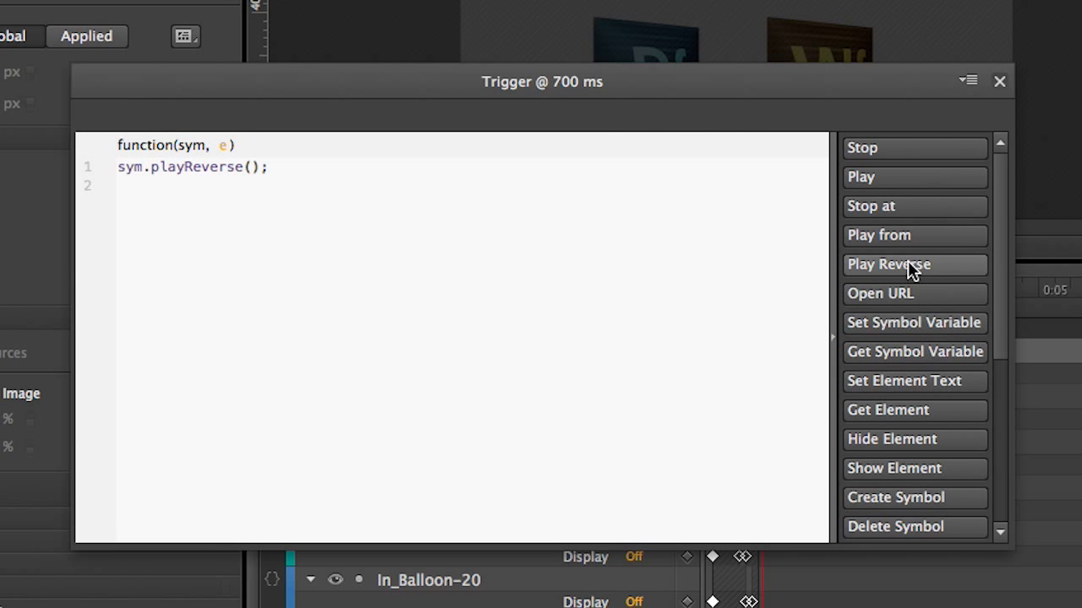
left_click(998, 81)
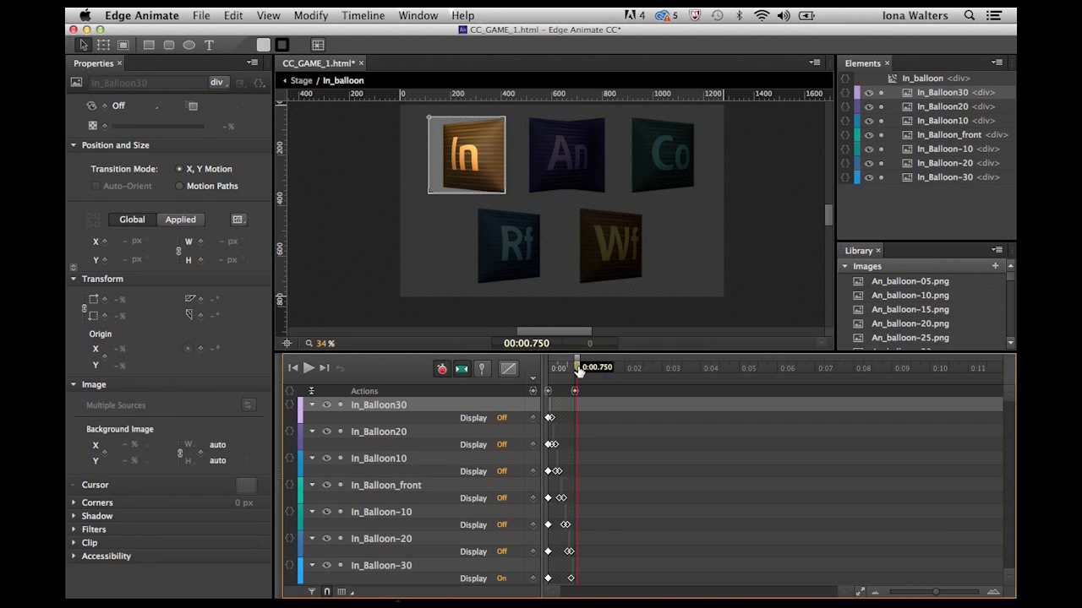
left_click_drag(763, 286, 645, 296)
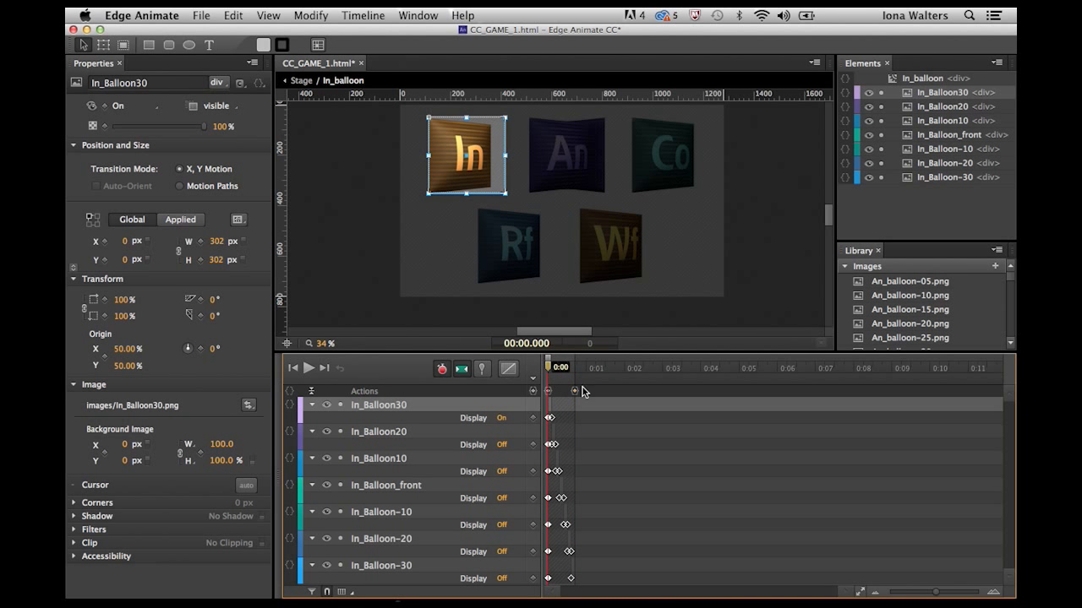
double_click(545, 390)
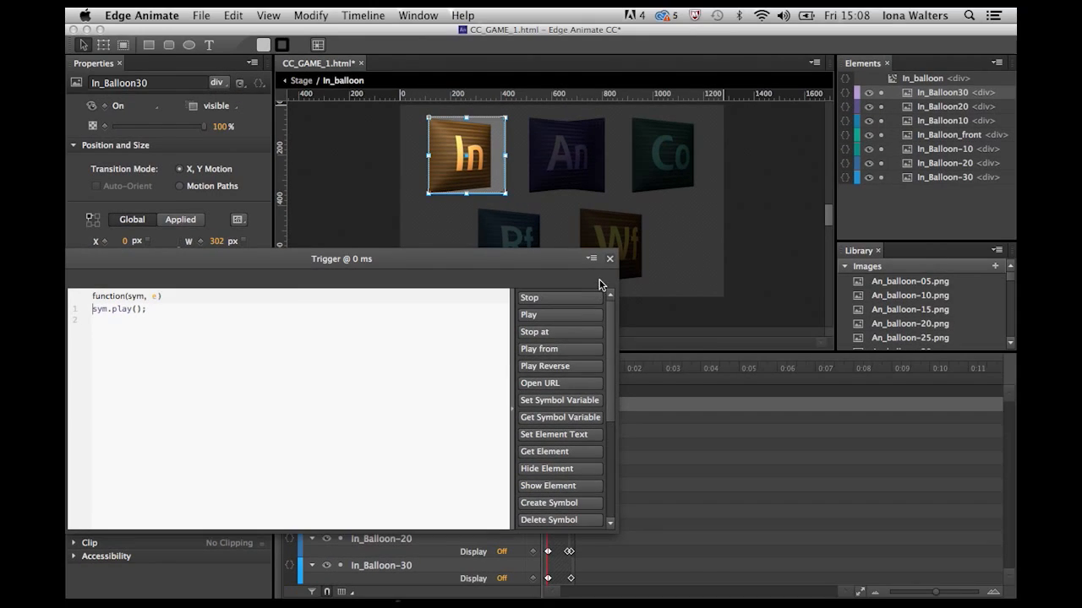
left_click(611, 261)
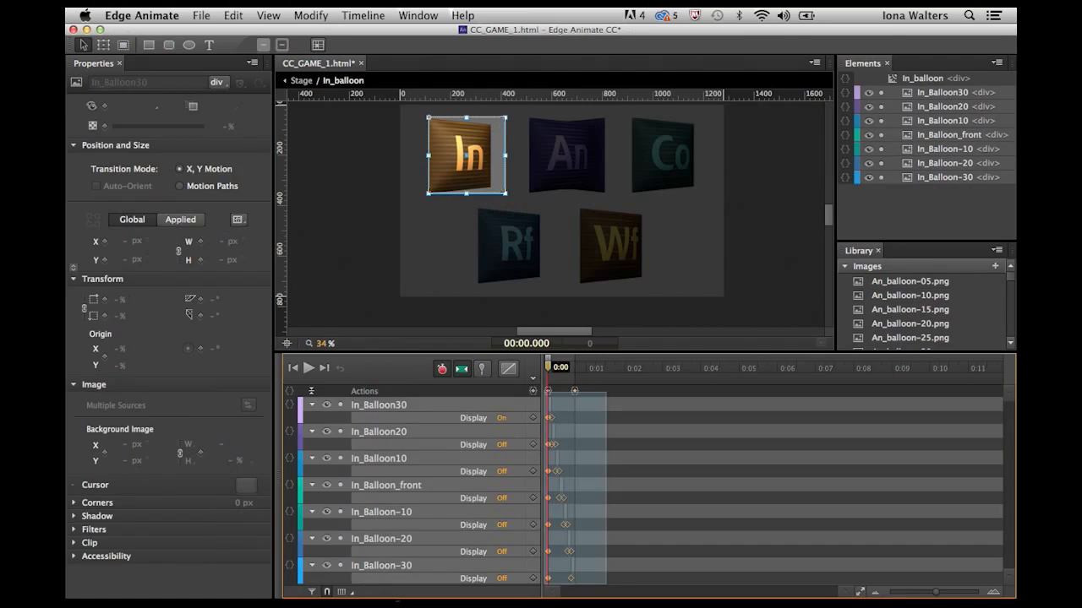
Copy all of In_balloon's timeline keyframes and paste them onto the seven image layers inside the An_balloon_rotate symbol.
left_click_drag(607, 392, 543, 584)
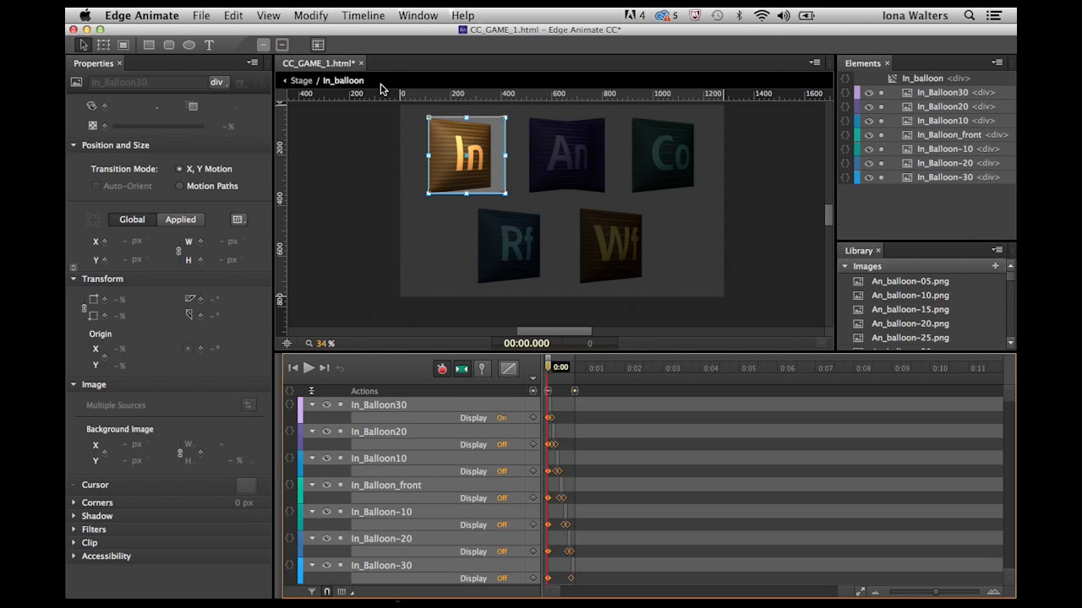
left_click(302, 80)
double_click(569, 159)
left_click(439, 406)
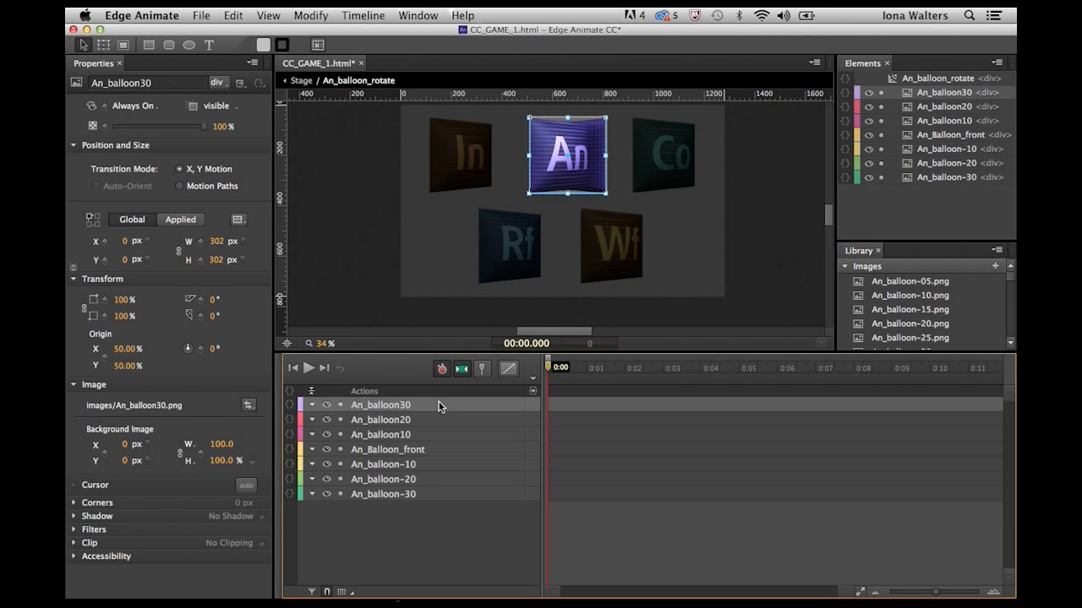
left_click(423, 496, "shift")
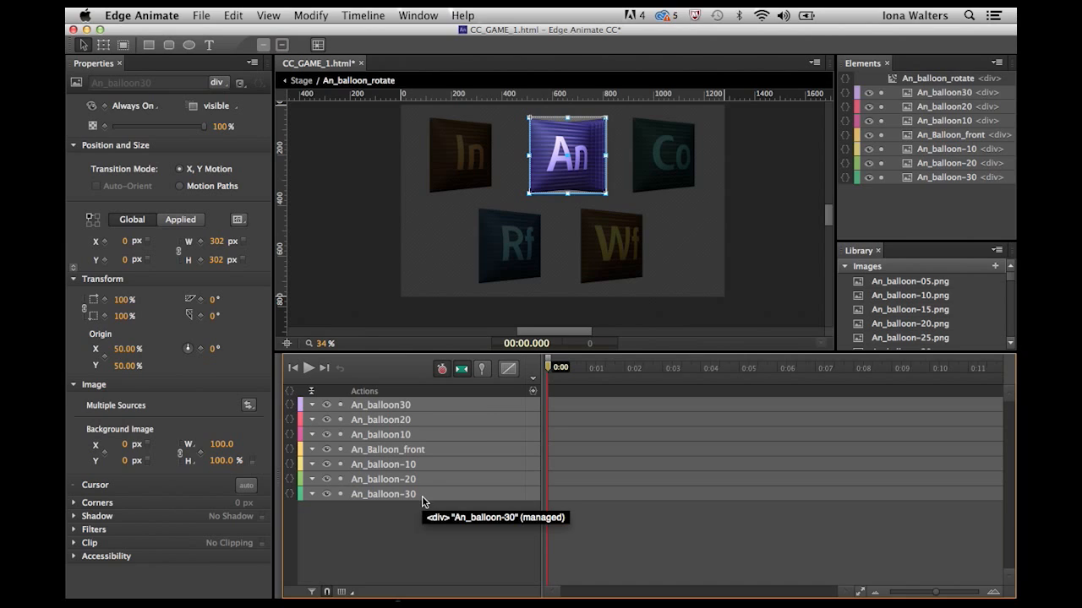
key("ctrl+v")
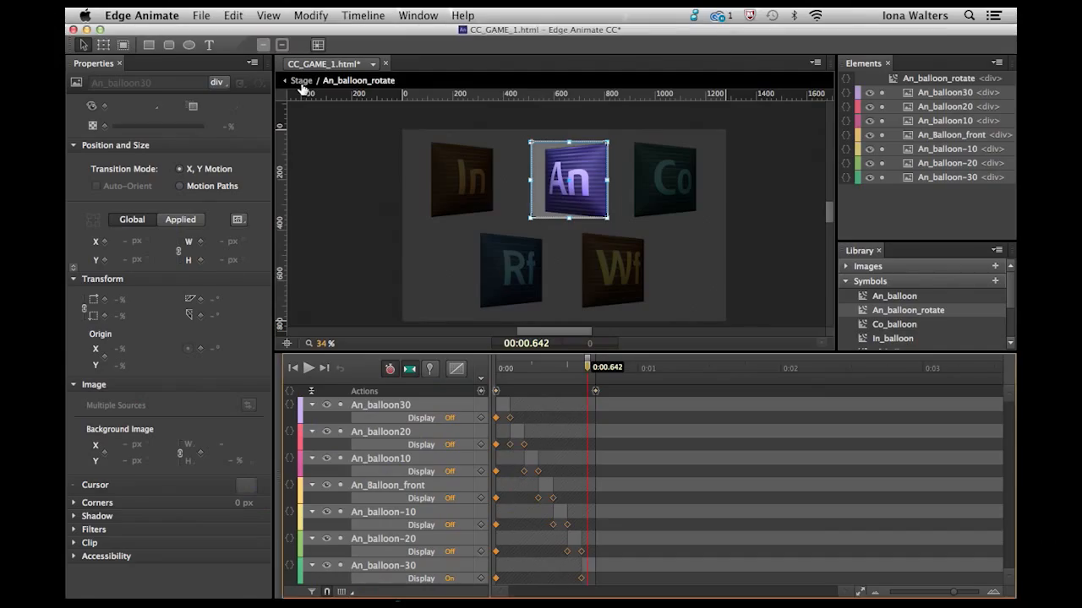
left_click(303, 84)
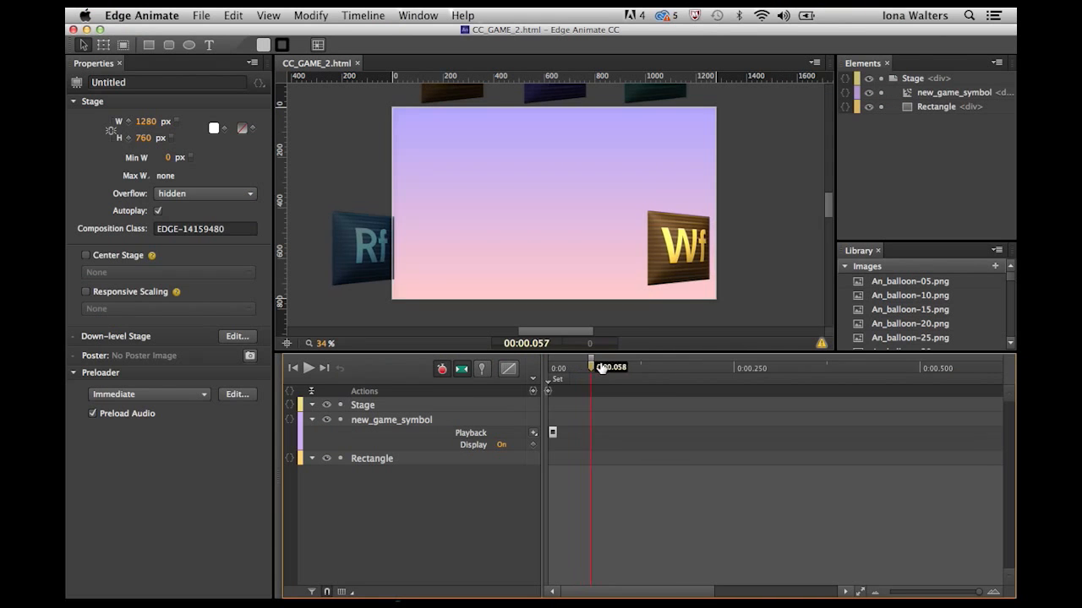
Convert the five balloon elements, from In_balloon to Rf_balloon, into one symbol named new_game_symbol.
left_click_drag(602, 368, 937, 403)
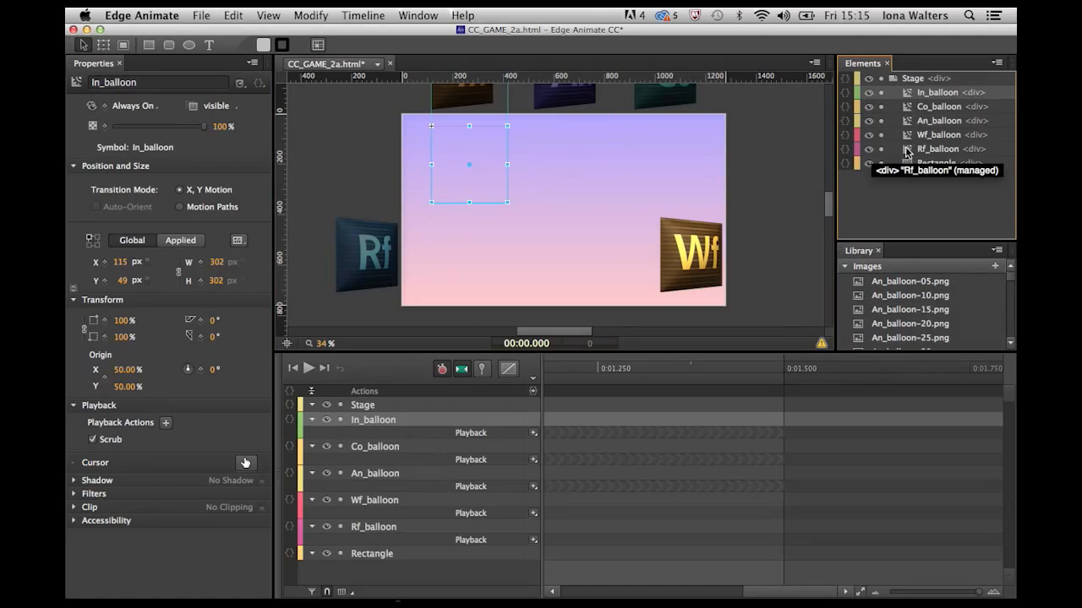
left_click(907, 151, "shift")
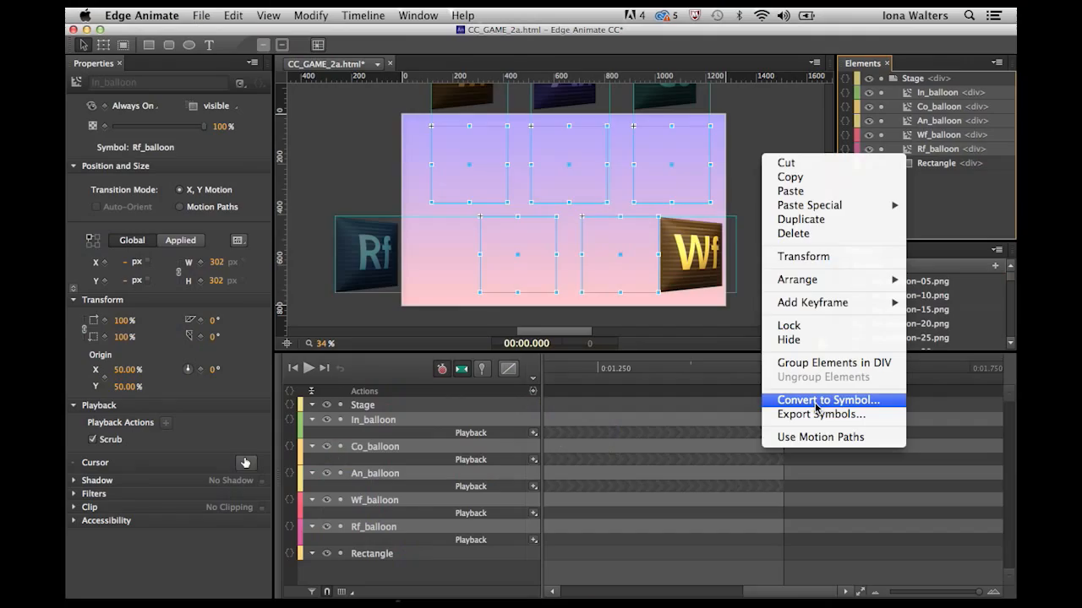
left_click(814, 402)
type("new_game_symbol")
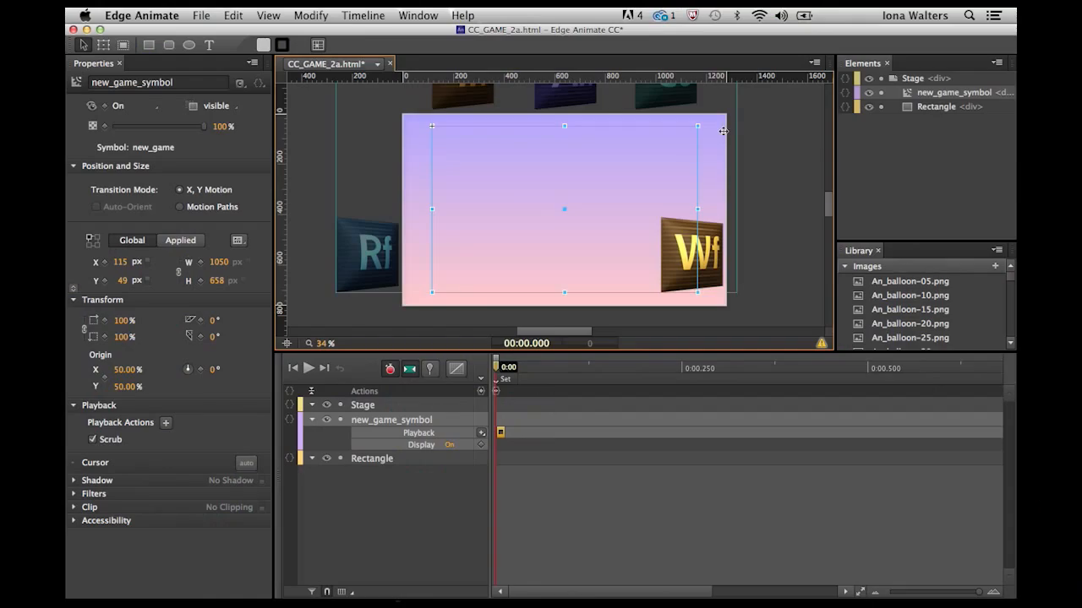
Inside the new_game_symbol element, set the cursor of all five balloon elements to pointer.
double_click(915, 95)
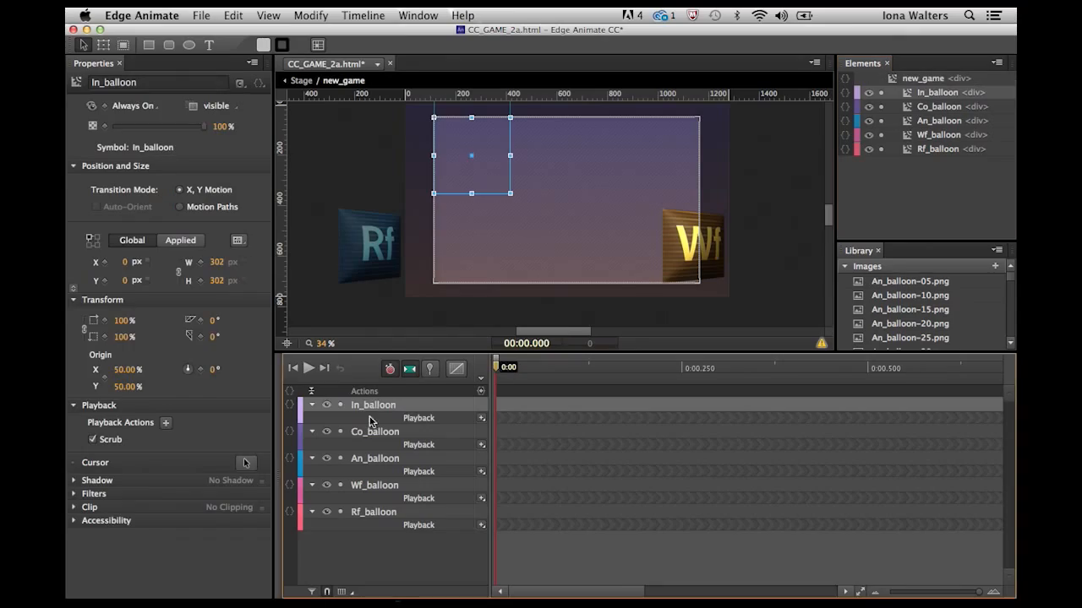
left_click(351, 514, "shift")
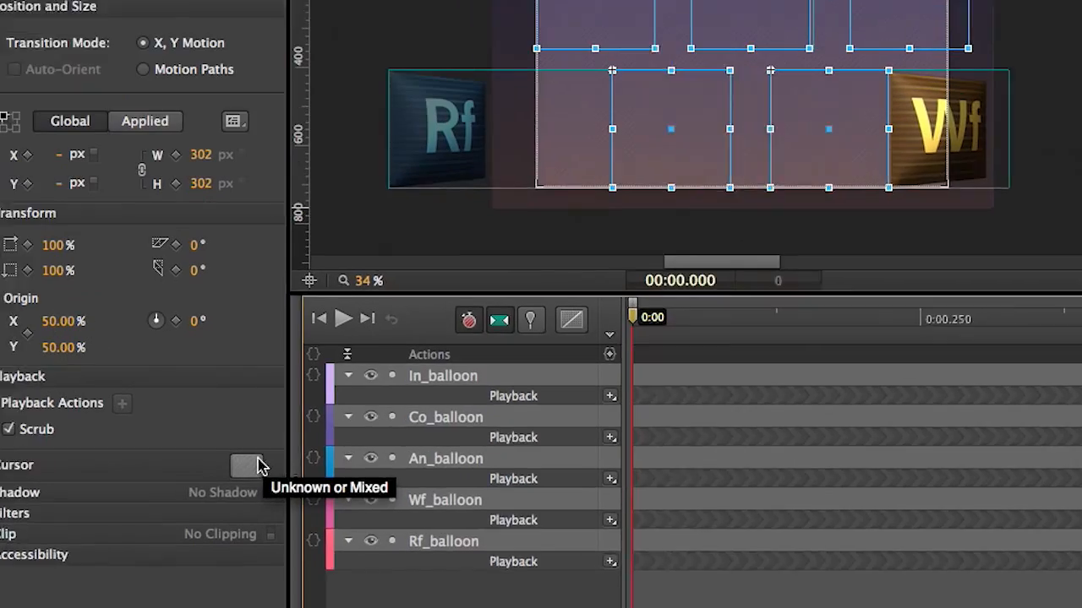
left_click(245, 463)
left_click(358, 209)
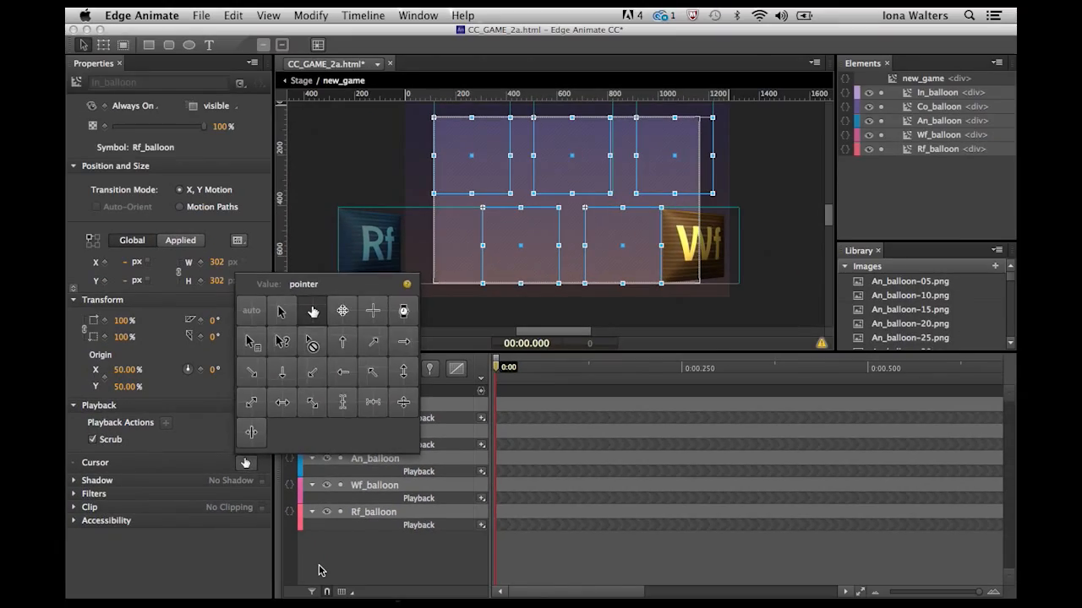
left_click(318, 564)
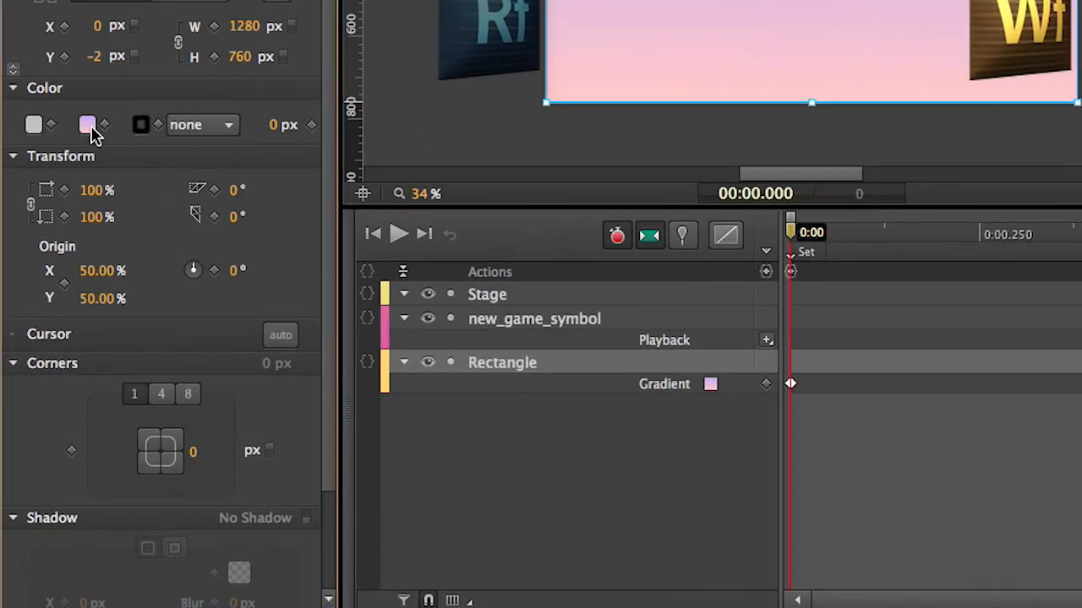
Examine the gradient colour settings of the background Rectangle on the Stage.
left_click(96, 252)
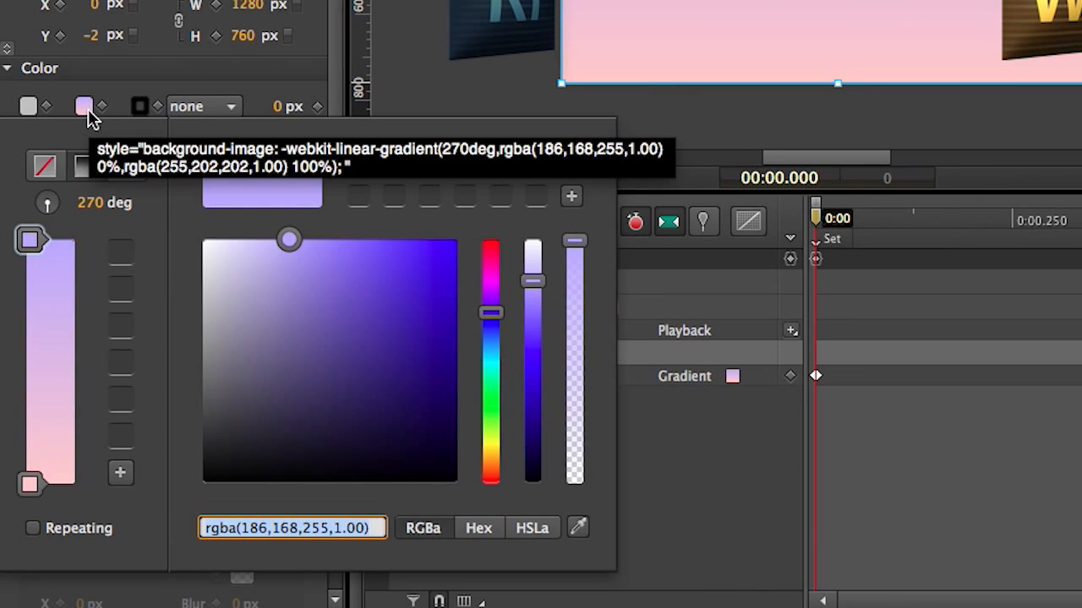
left_click(92, 114)
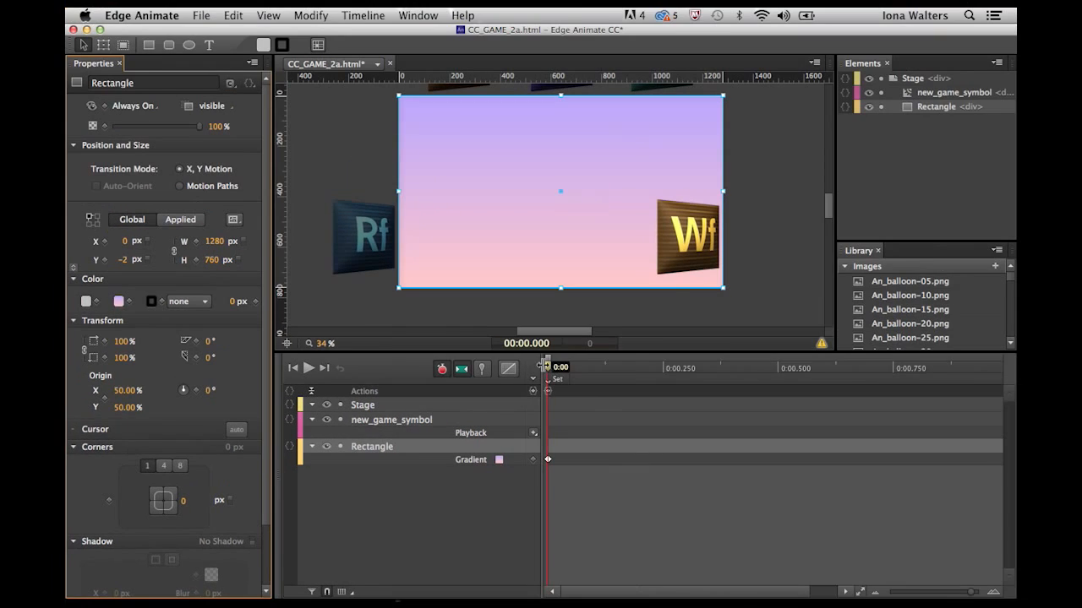
At 0.750 seconds, set the Rectangle gradient's upper colour to rgba(168,255,215,1.00), and convert the Rectangle into a symbol.
left_click_drag(550, 369, 892, 414)
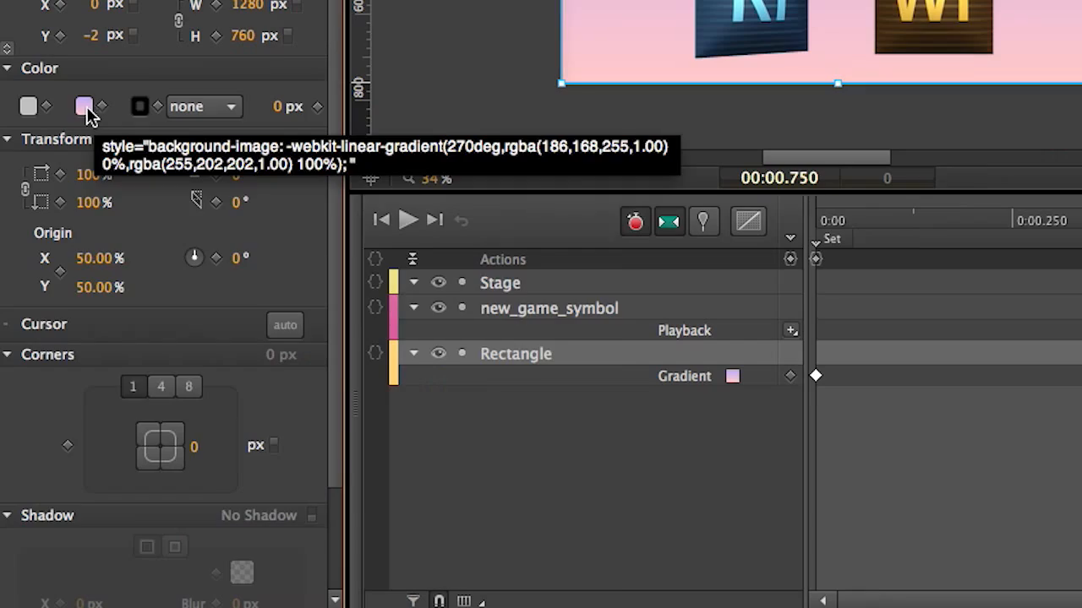
left_click(84, 107)
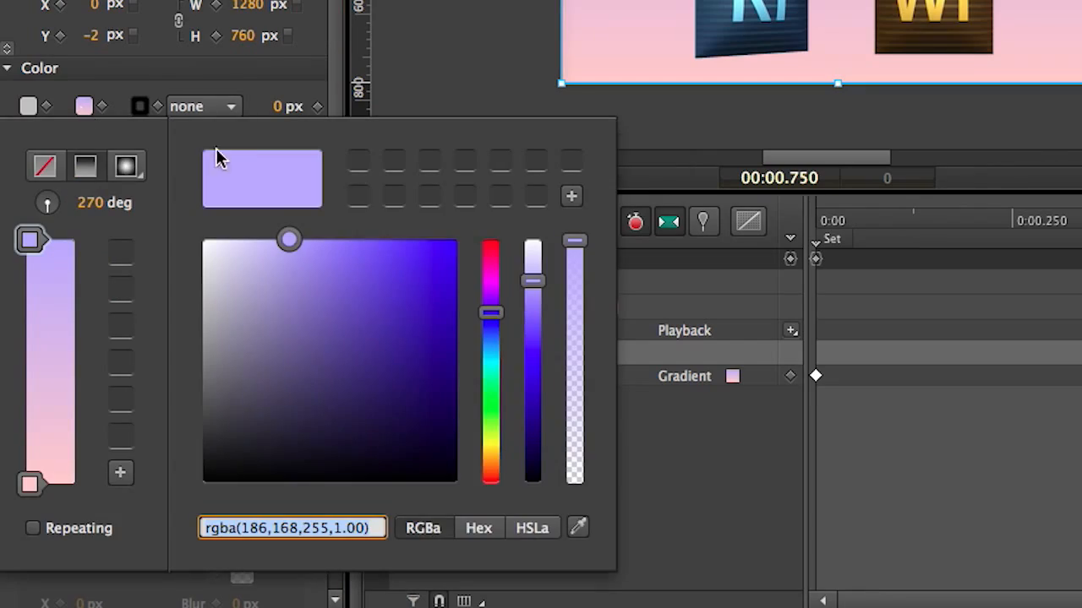
left_click_drag(490, 316, 490, 382)
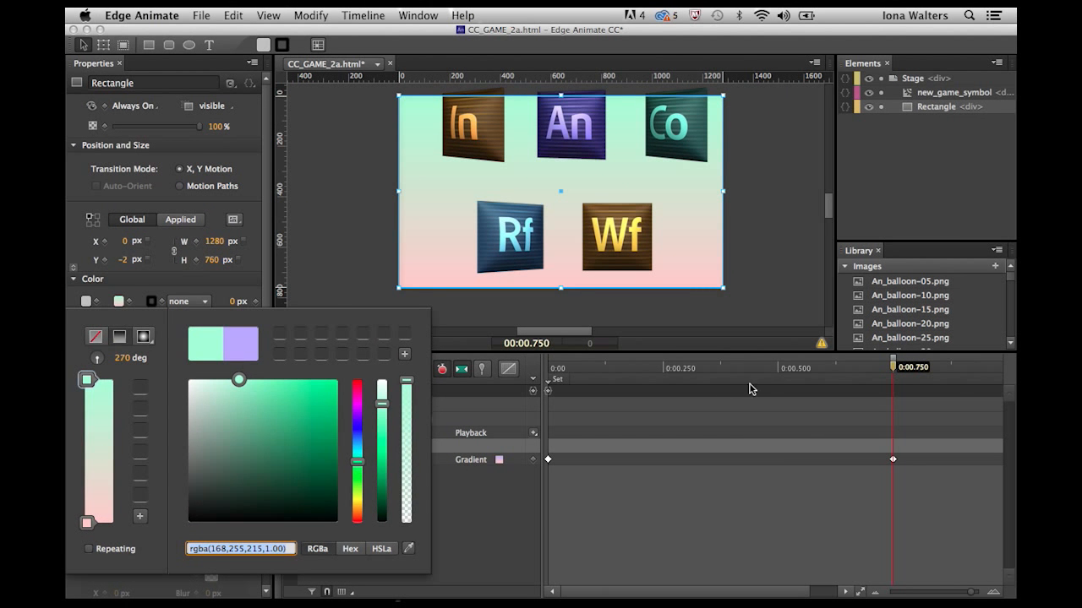
left_click(744, 370)
right_click(406, 453)
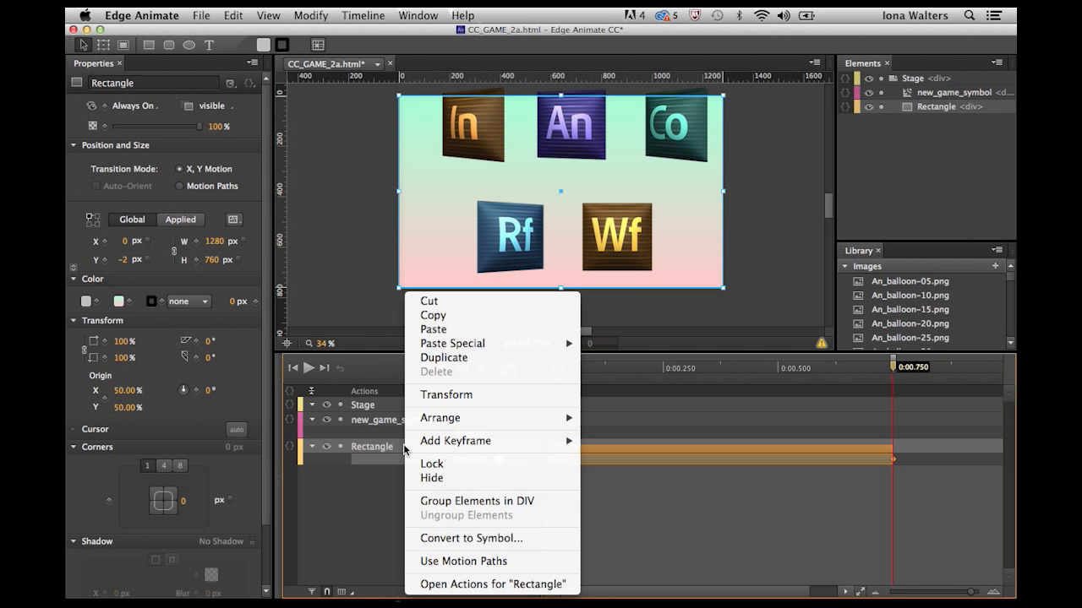
left_click(453, 539)
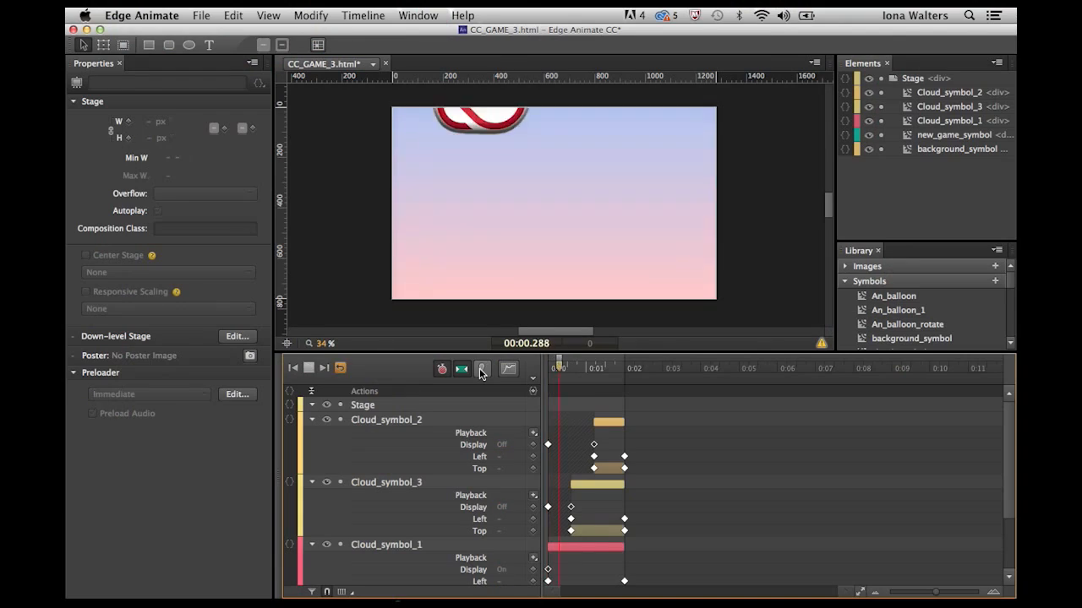
Convert Cloud_symbol_1, Cloud_symbol_2 and Cloud_symbol_3 on the Stage into one symbol named Game_1.
left_click(605, 421)
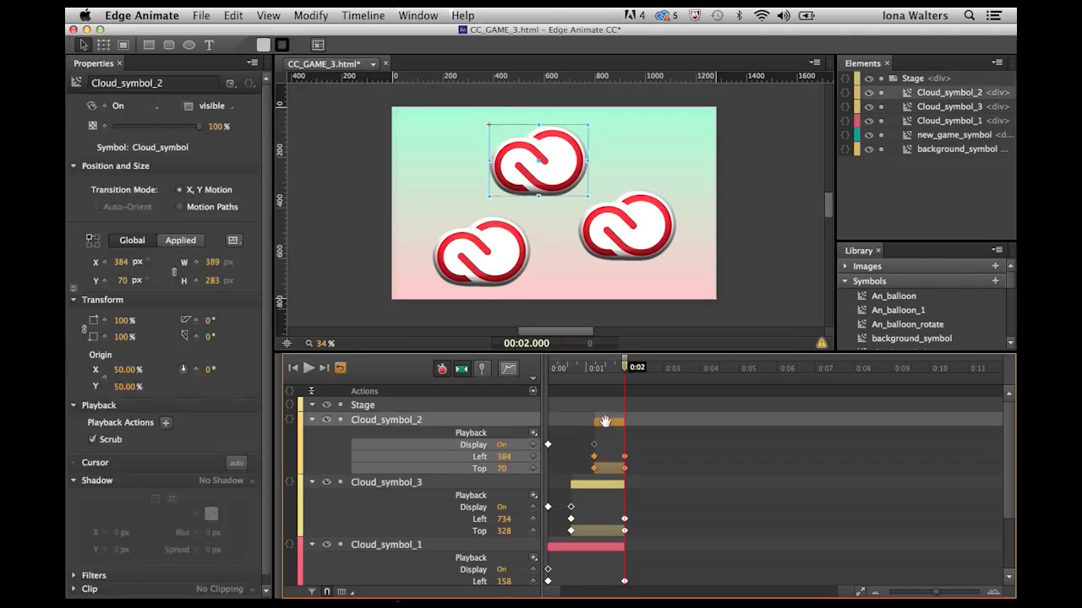
left_click(302, 218)
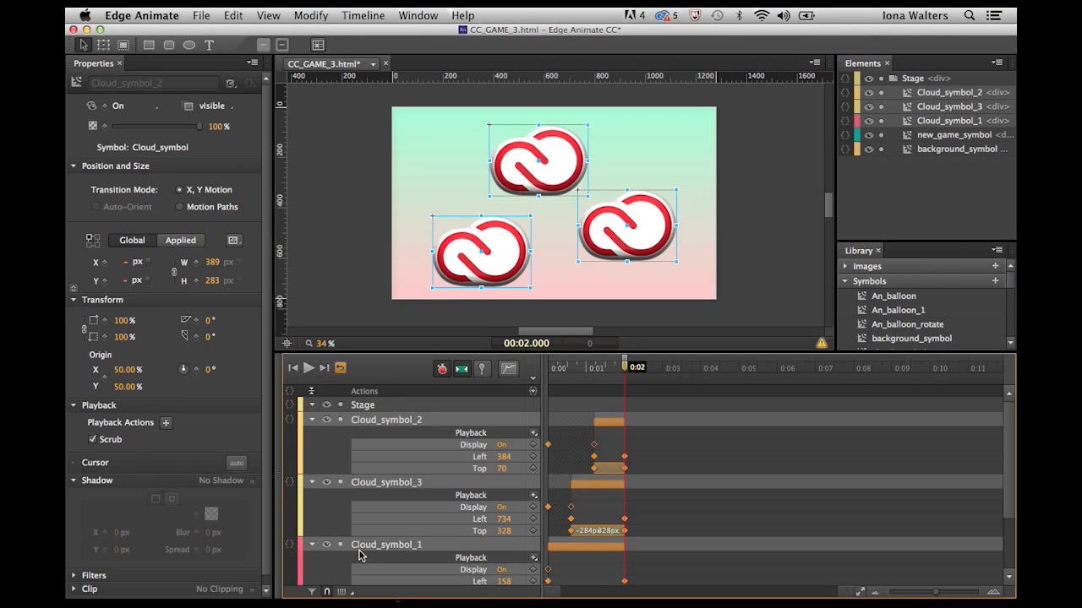
right_click(355, 547)
left_click(407, 550)
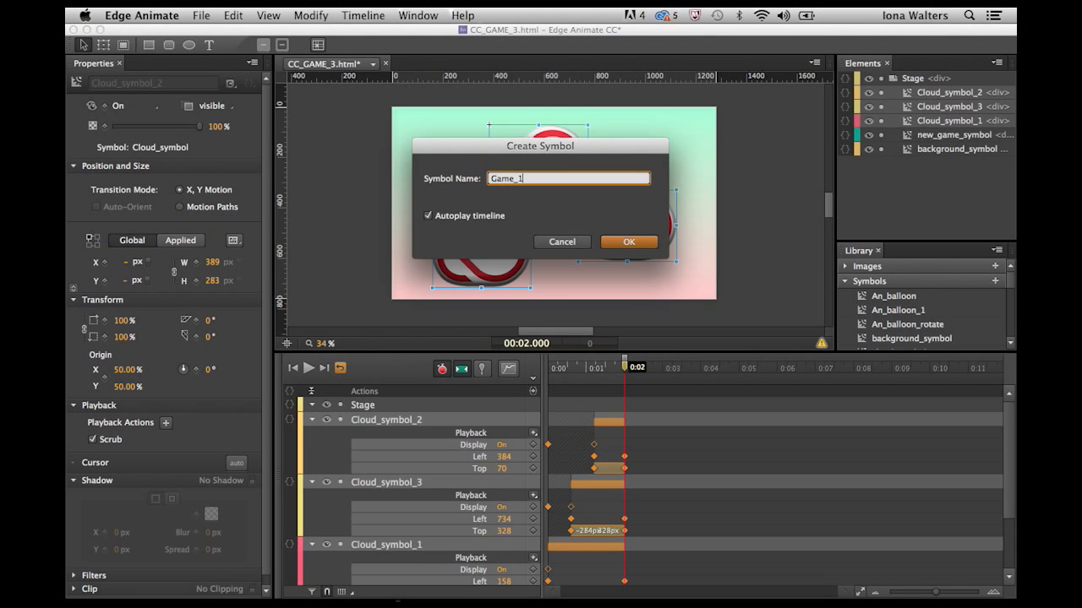
type("Game_1")
key("Return")
Inside Game_1 at 2 seconds, place the library symbol An_balloon_rotate near the lower-left cloud and name it An_balloon_rotate_1.
double_click(907, 95)
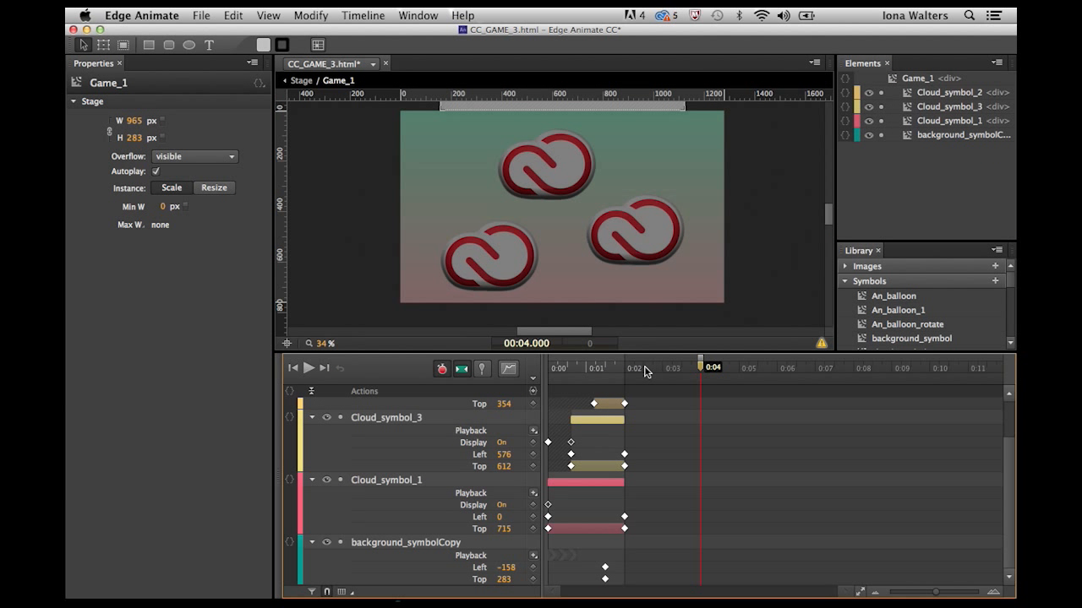
left_click(626, 369)
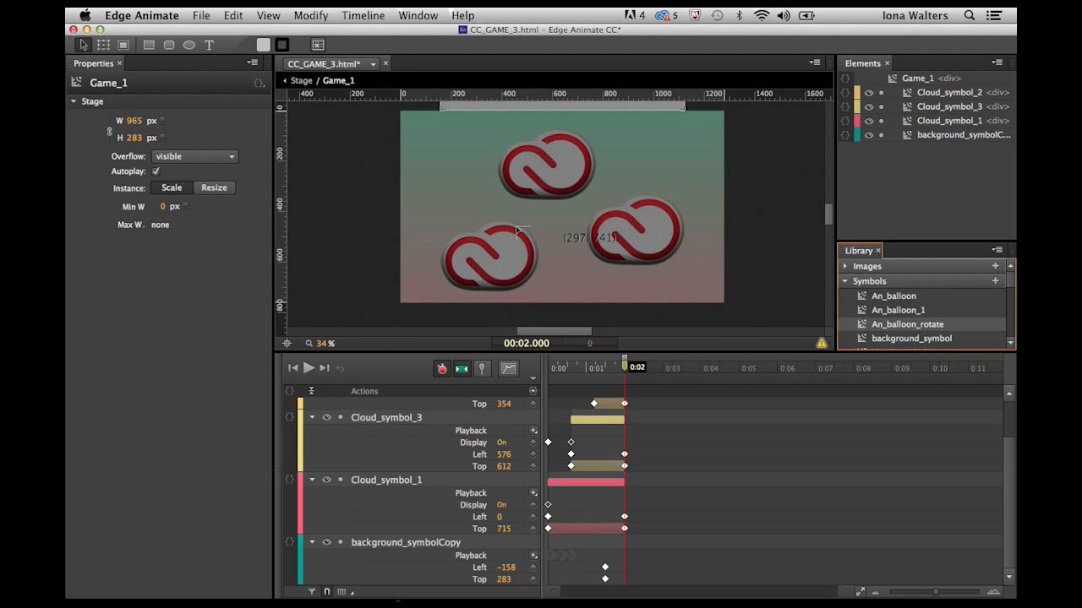
left_click_drag(471, 245, 471, 245)
double_click(985, 97)
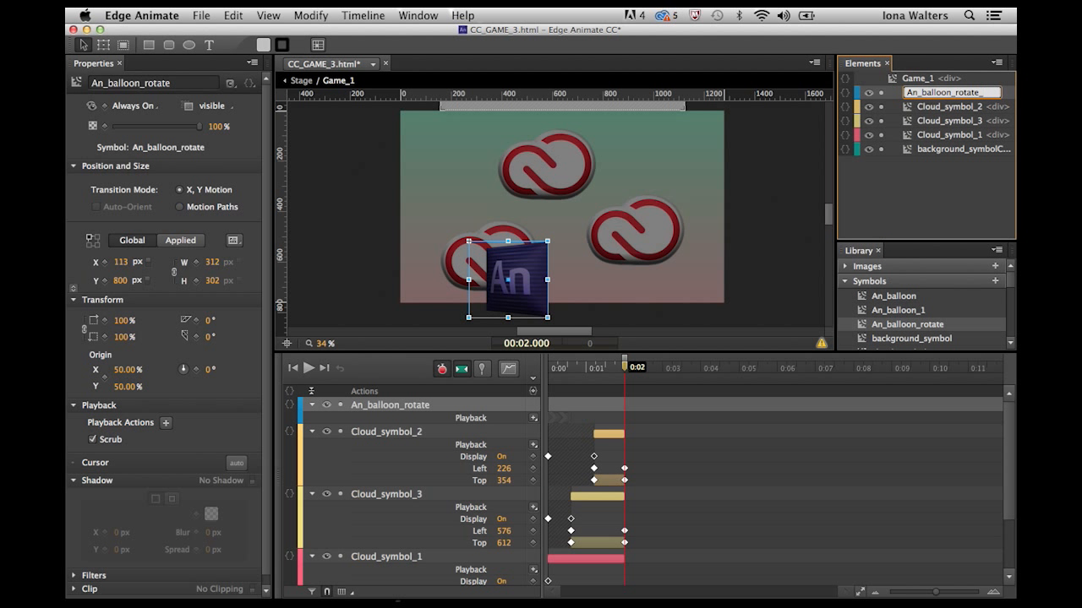
left_click(952, 201)
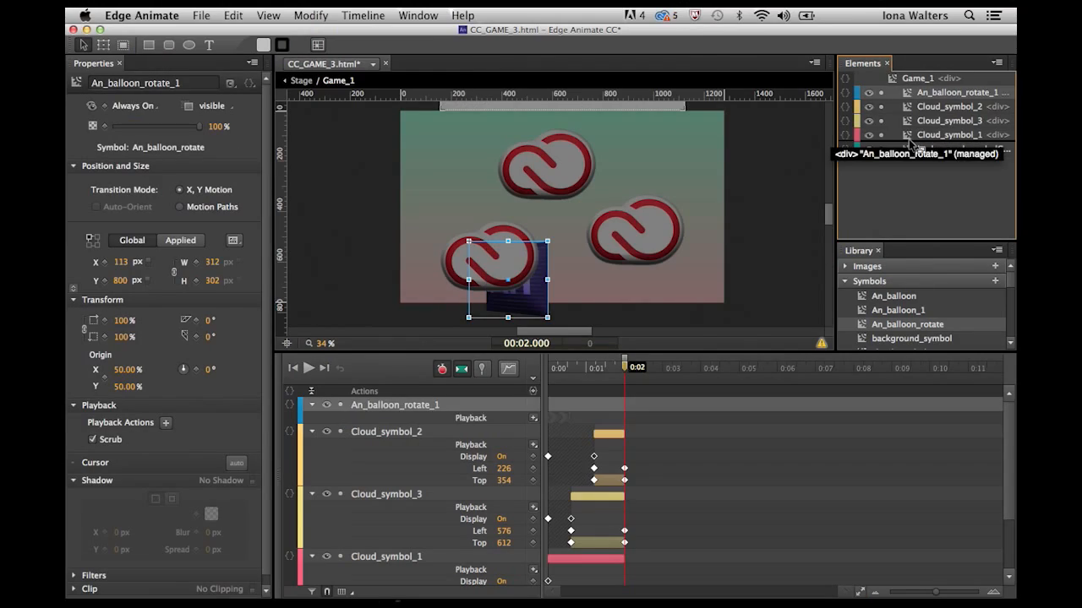
Hide An_balloon_rotate_1 behind the lower-left cloud at 50% scale, ordered directly beneath Cloud_symbol_1.
left_click_drag(913, 145, 912, 145)
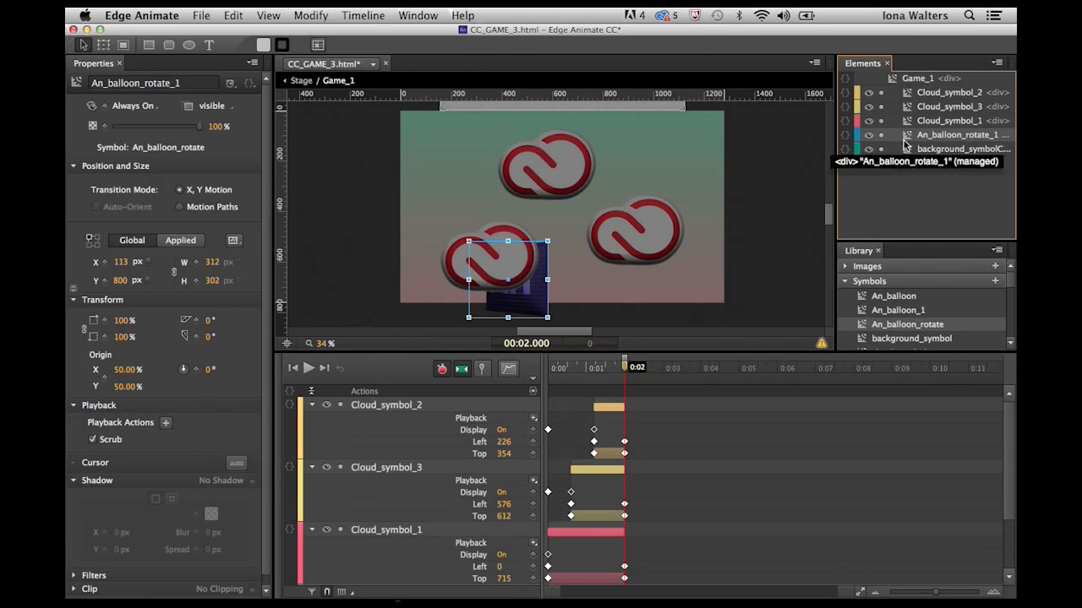
left_click(121, 322)
type("50")
key("Return")
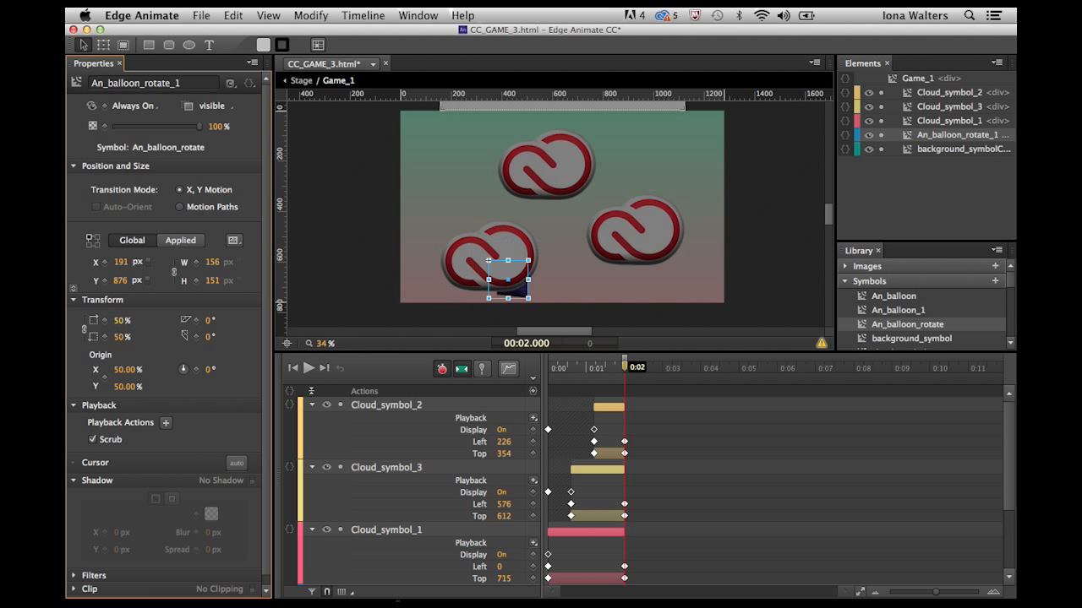
left_click_drag(515, 297, 498, 276)
Label the 2-second mark An1 and set the display of An_balloon_rotate_1 to On there.
left_click(626, 383)
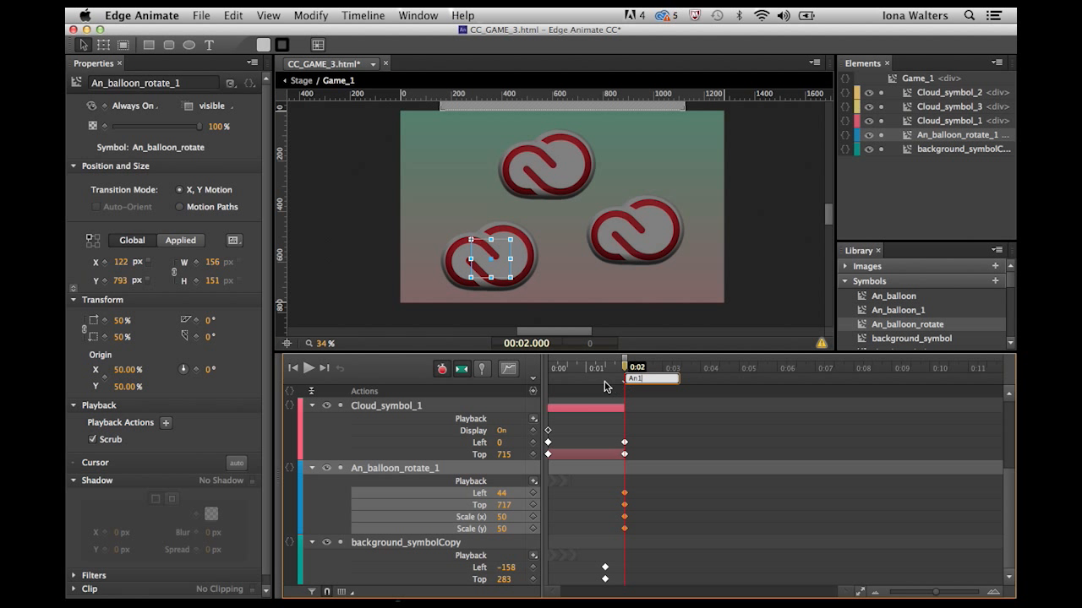
type("An1")
left_click(146, 113)
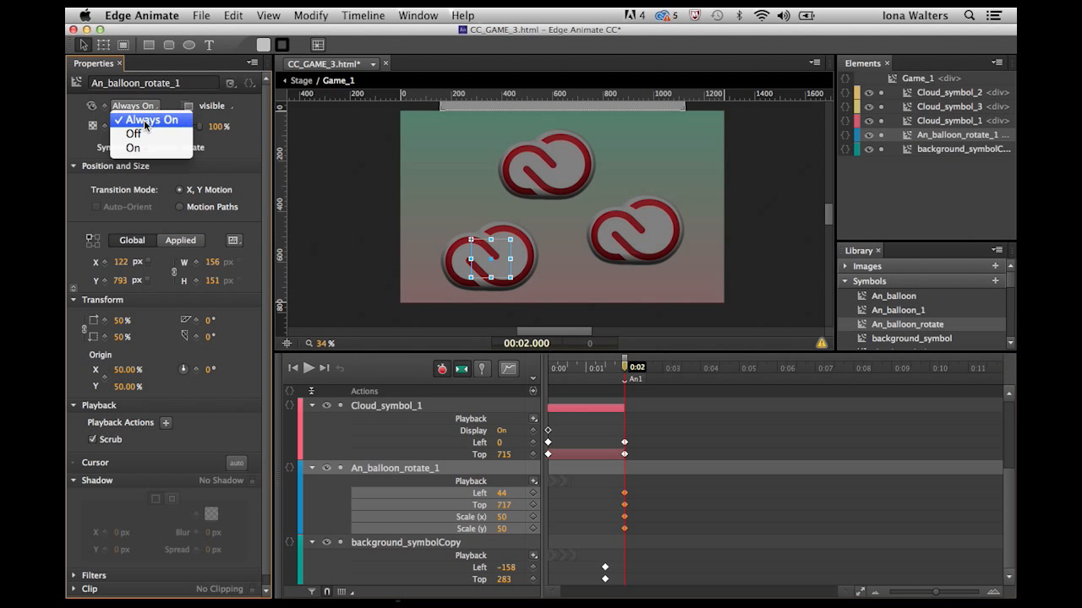
left_click(135, 144)
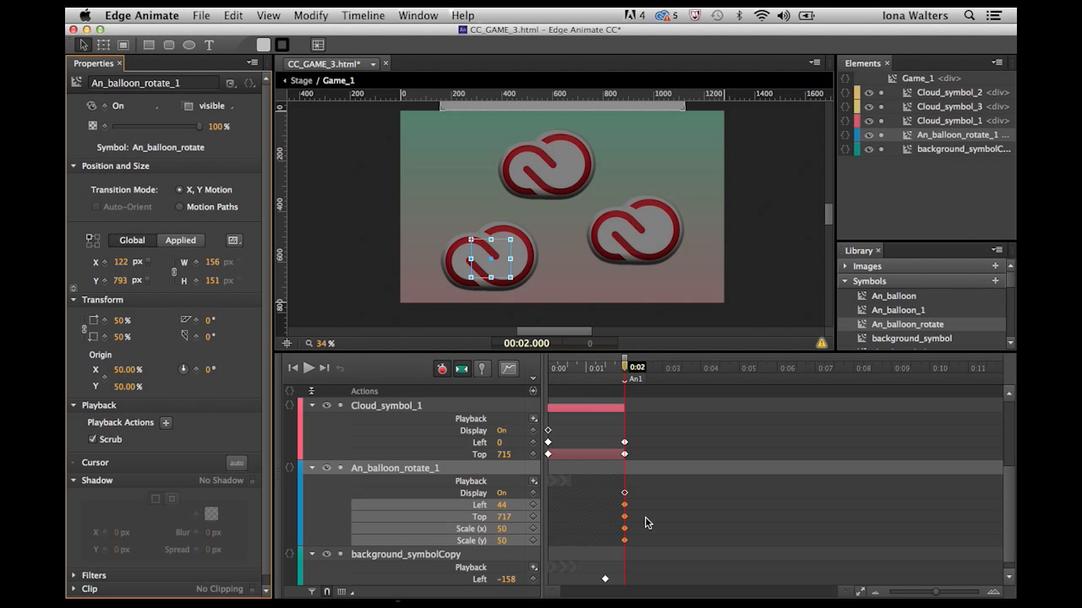
Add a timeline label named game_start at 0 seconds in Game_1.
left_click_drag(625, 375, 596, 374)
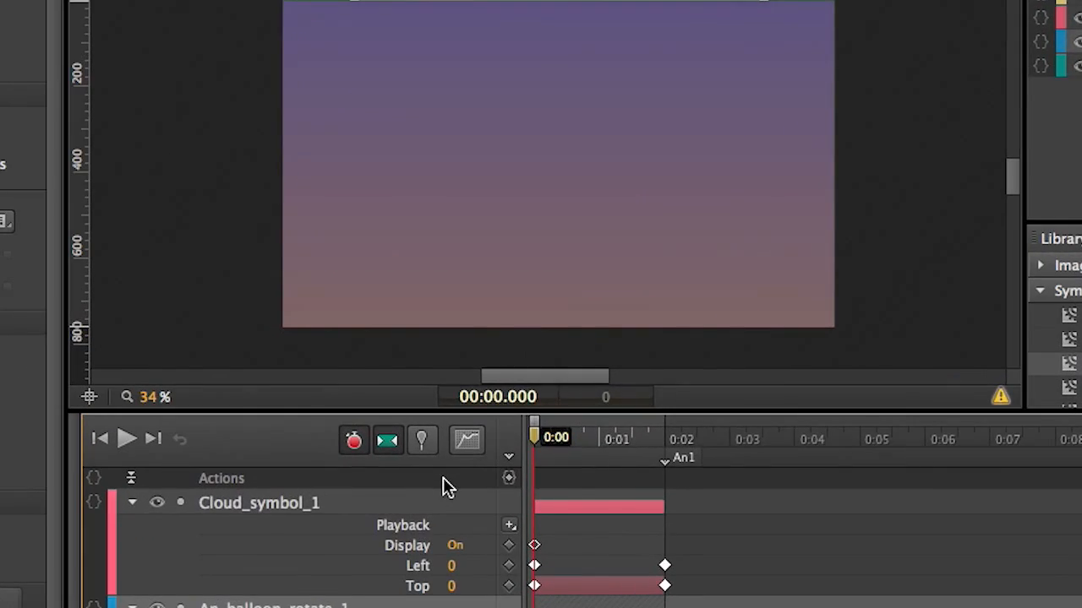
key("ctrl+l")
type("game_start")
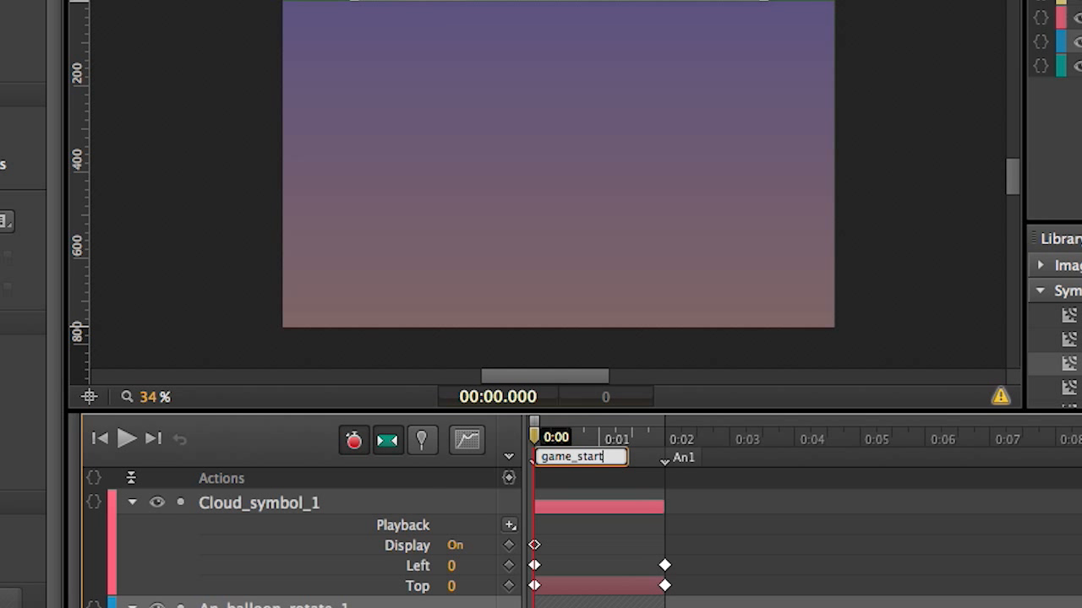
key("Return")
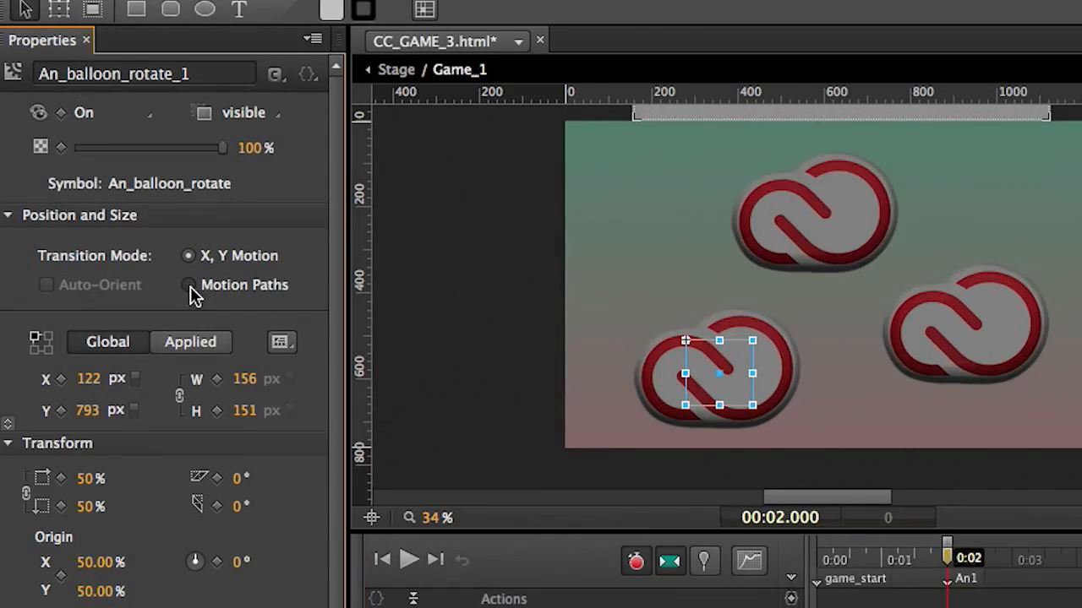
Switch An_balloon_rotate_1 to Motion Paths, removing its X, Y keyframes, and move it behind the right-hand cloud at 4 seconds.
left_click(190, 287)
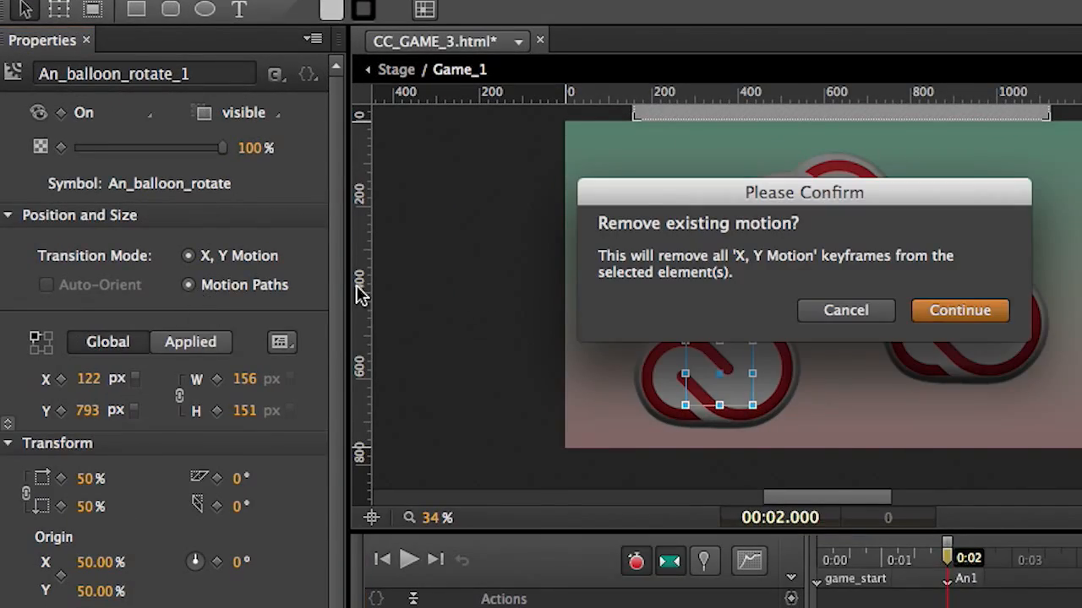
left_click(949, 311)
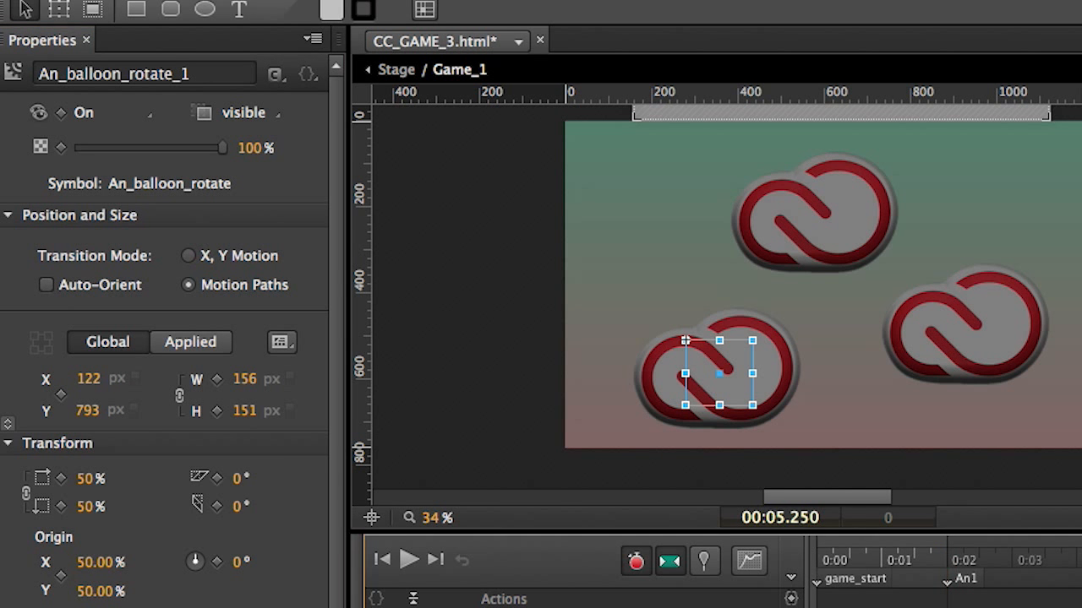
left_click_drag(921, 473, 733, 409)
left_click_drag(490, 257, 672, 224)
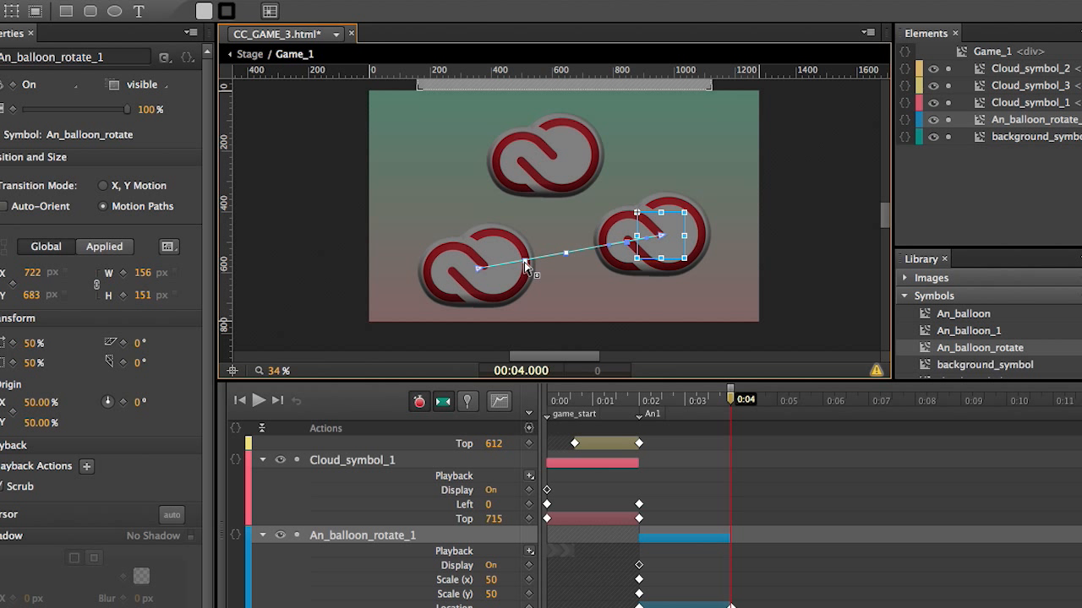
Bend the balloon's motion path into a zigzag through the upper-left area, the lower centre-right area and the top cloud.
left_click_drag(473, 222, 438, 171)
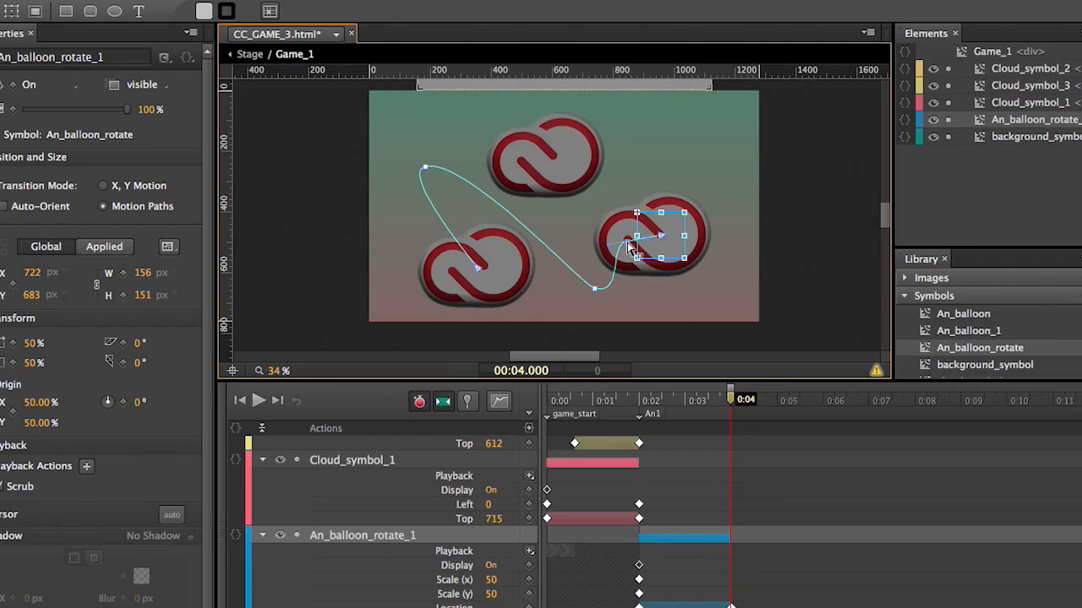
left_click_drag(630, 245, 538, 154)
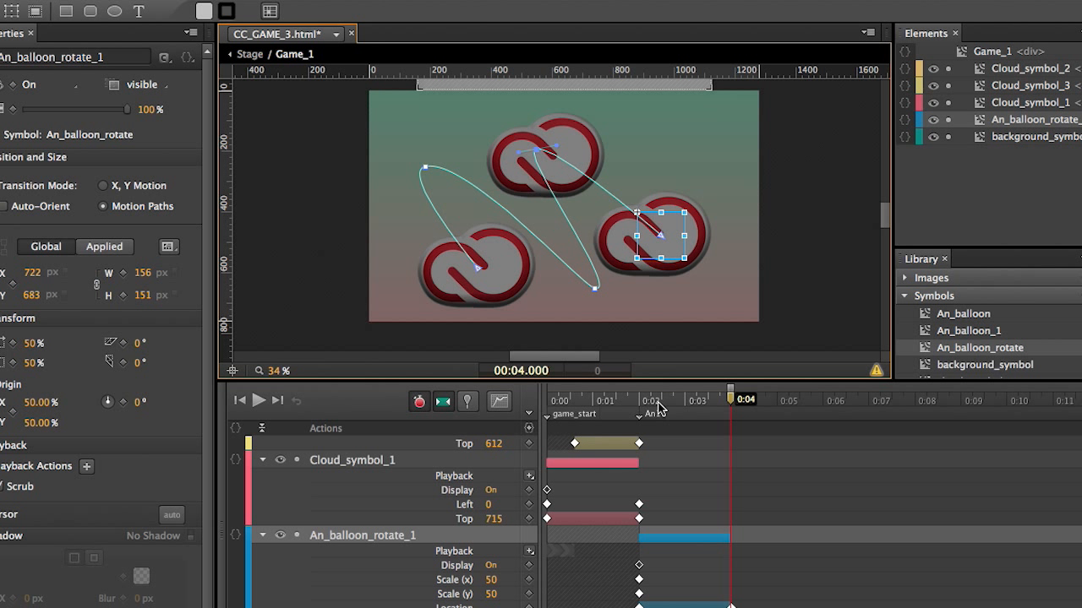
At 2 seconds, rotate An_balloon_rotate_1 to -36° and enable Auto-Orient, checking its movement along the path.
left_click_drag(662, 404, 639, 404)
left_click_drag(128, 403, 107, 403)
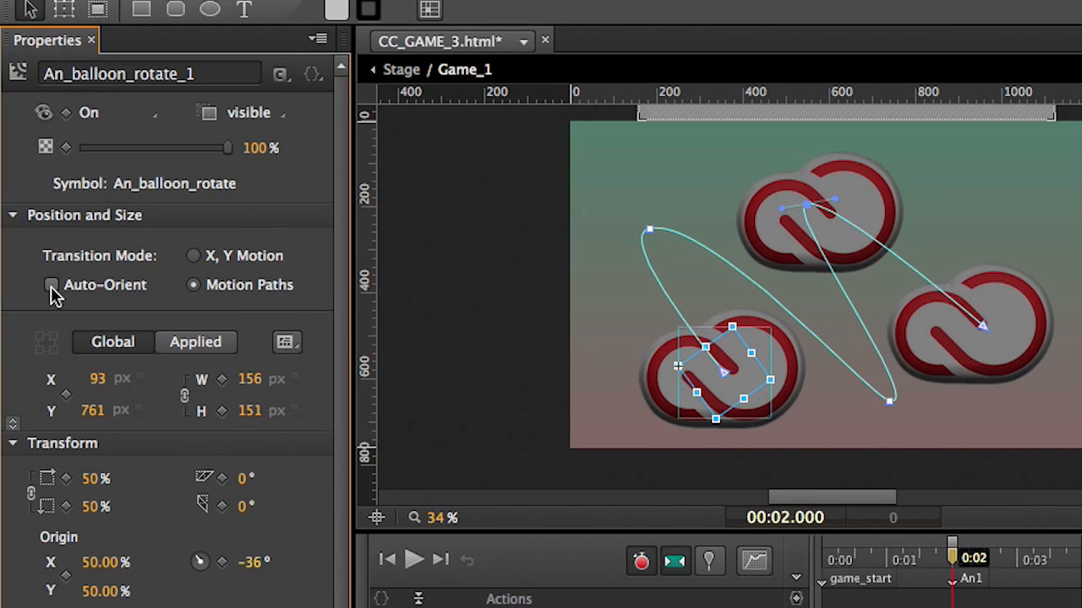
left_click(2, 207)
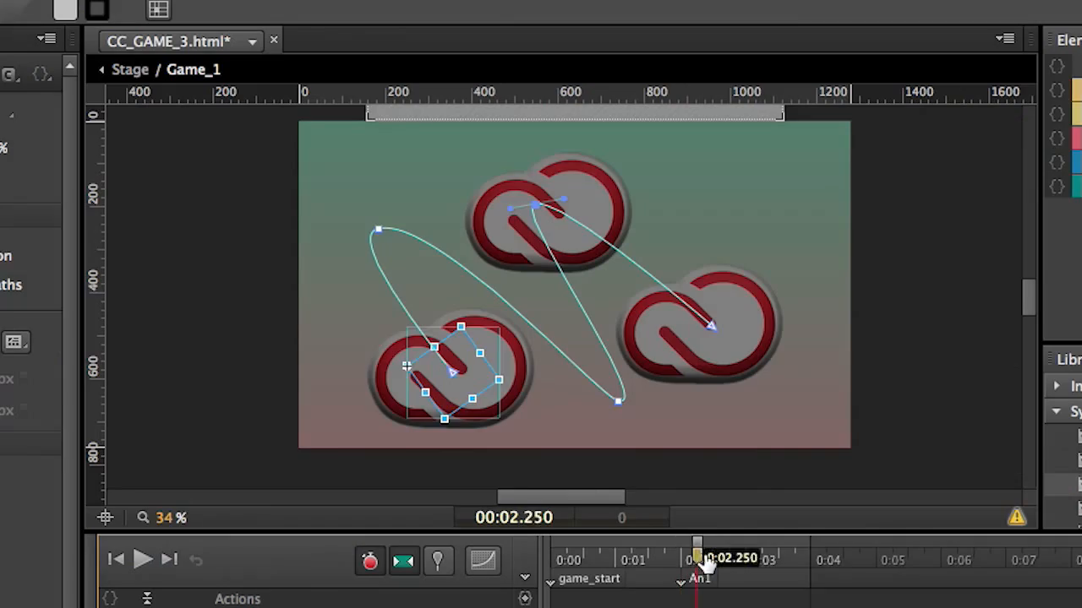
left_click_drag(715, 564, 816, 586)
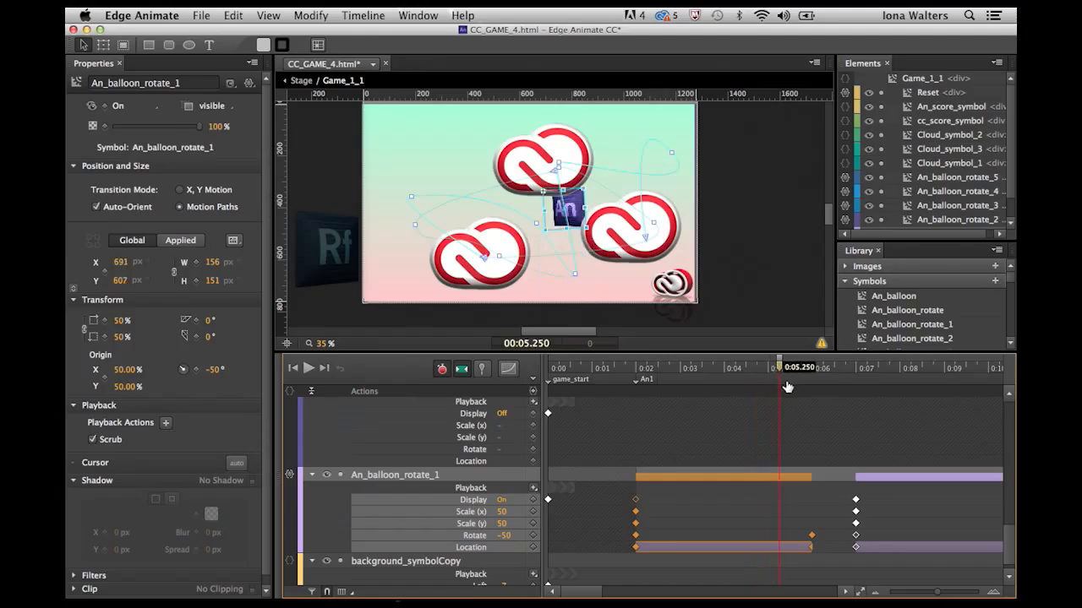
In Game_1_1 of CC_GAME_4, give the 11-second timeline trigger a Play action that returns to the An1 label.
left_click_drag(786, 387, 999, 448)
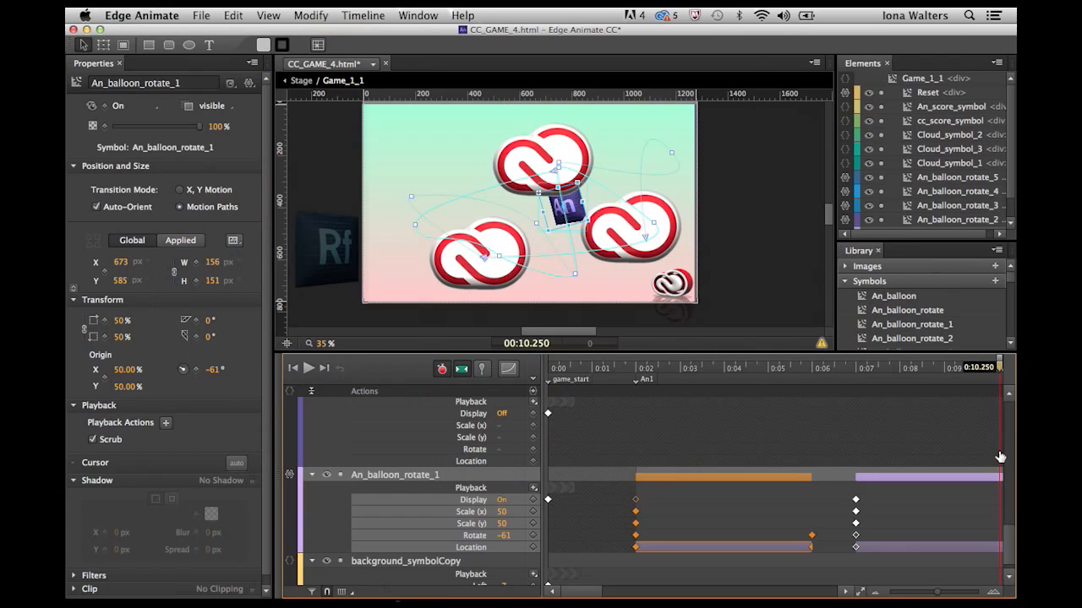
left_click_drag(545, 229, 591, 272)
left_click_drag(1000, 448, 958, 442)
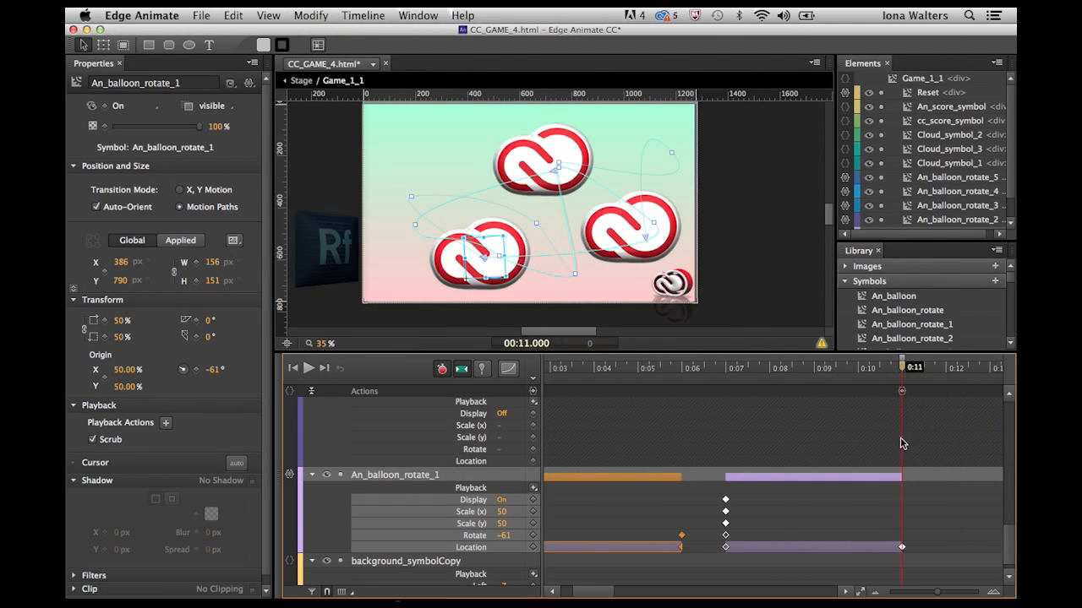
left_click(901, 390)
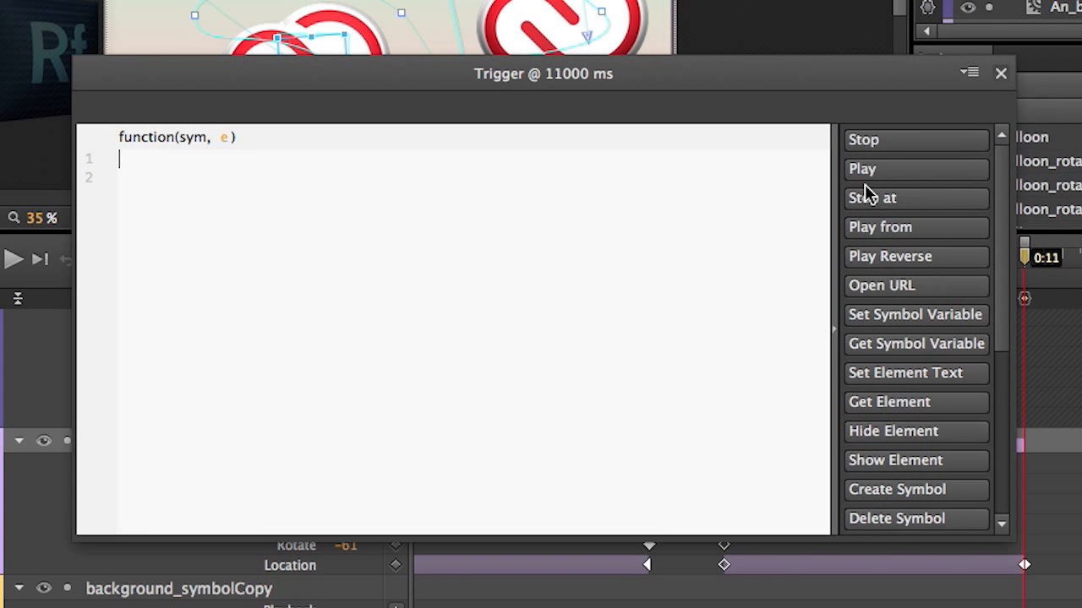
left_click(806, 315)
type("\"An1\");")
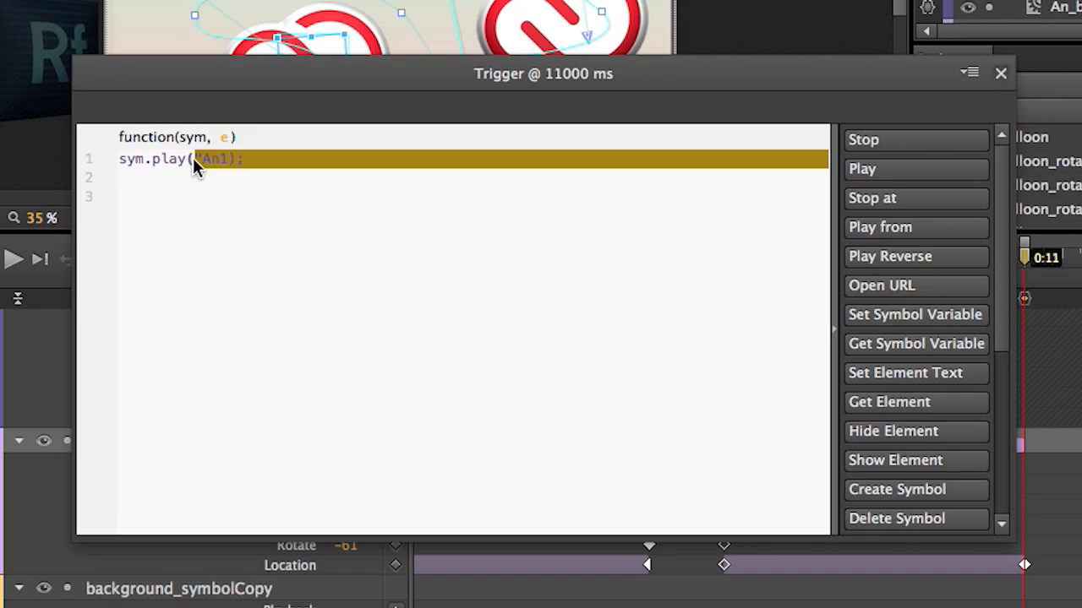
left_click(1001, 74)
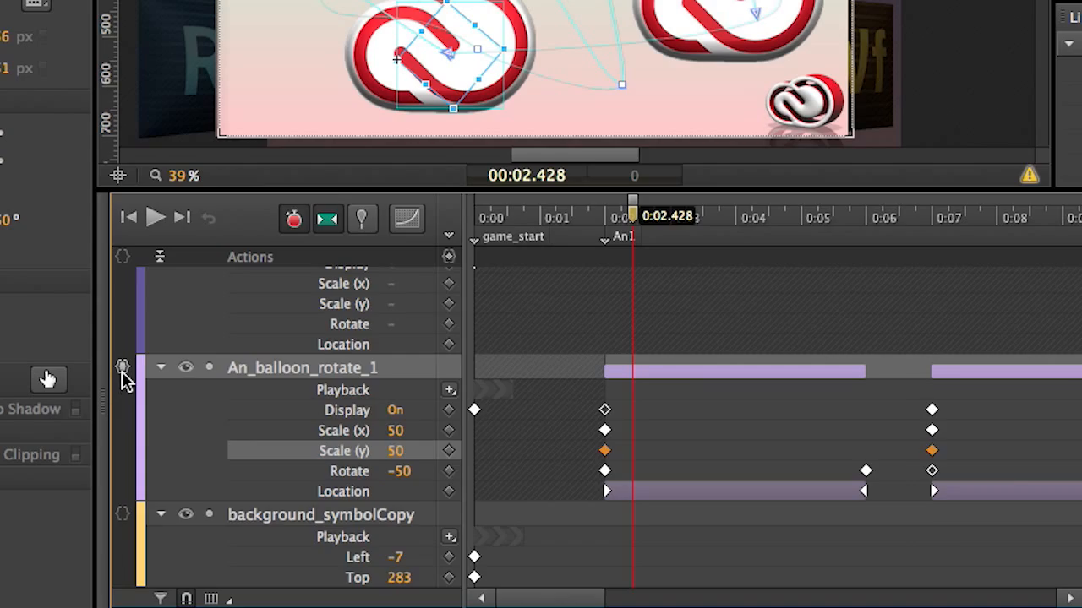
Examine the mousedown action code of An_balloon_rotate_1.
left_click(123, 371)
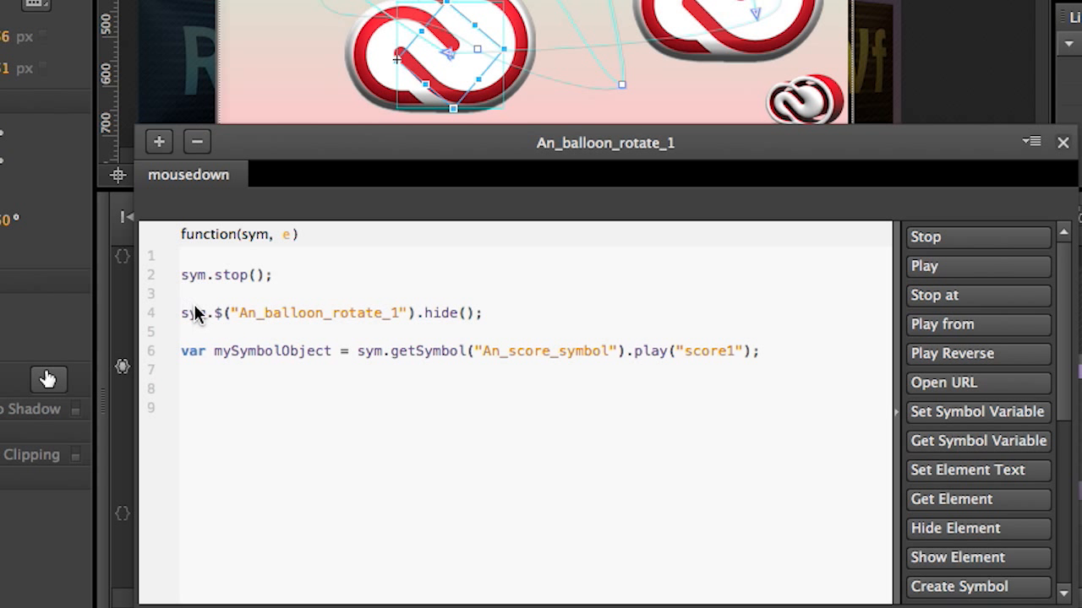
left_click(159, 144)
left_click(191, 241)
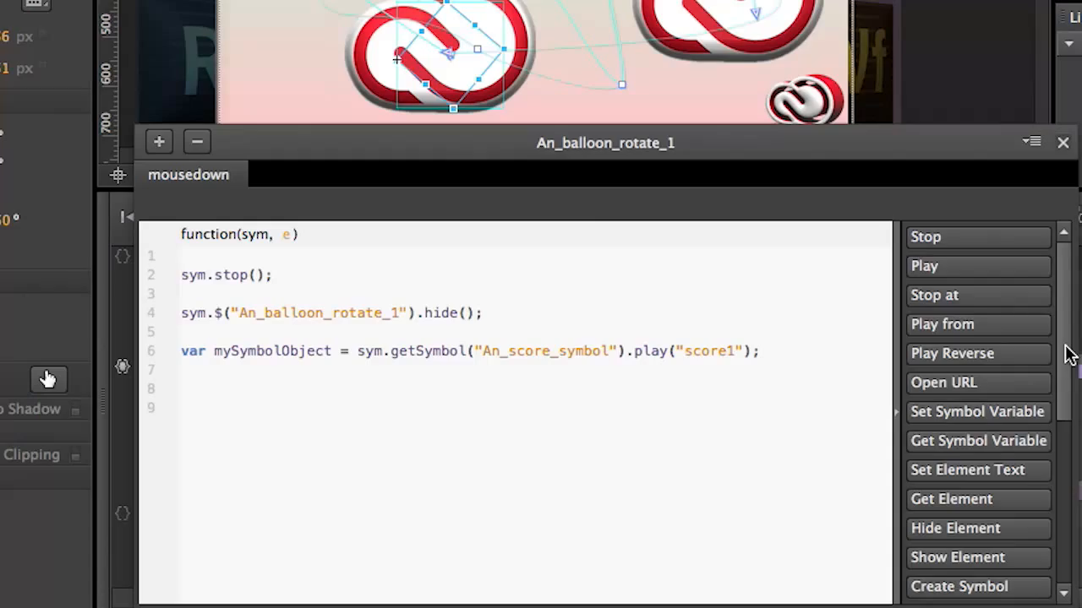
Look through the available code snippets and the timeline layers of An_balloon_rotate_1 to An_balloon_rotate_4.
left_click_drag(1066, 355, 1067, 456)
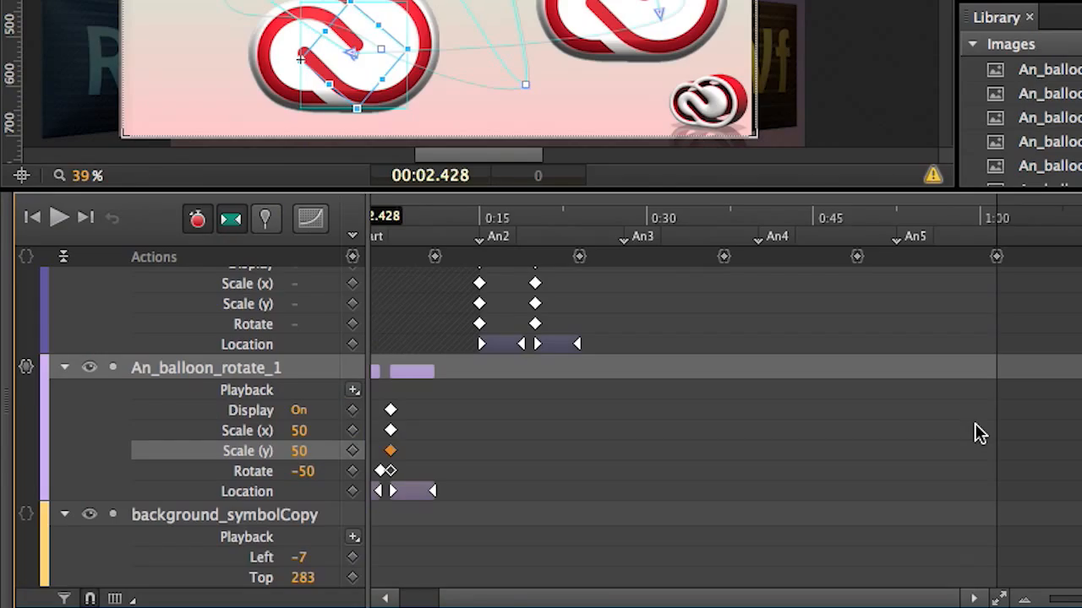
scroll(978, 433, "up", 10)
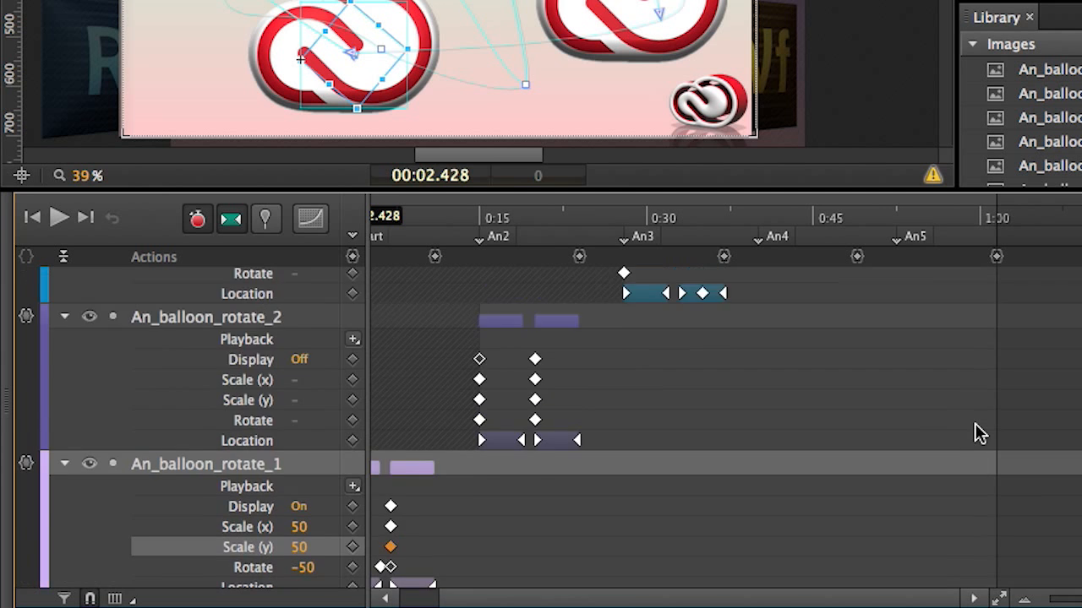
scroll(979, 433, "up", 3)
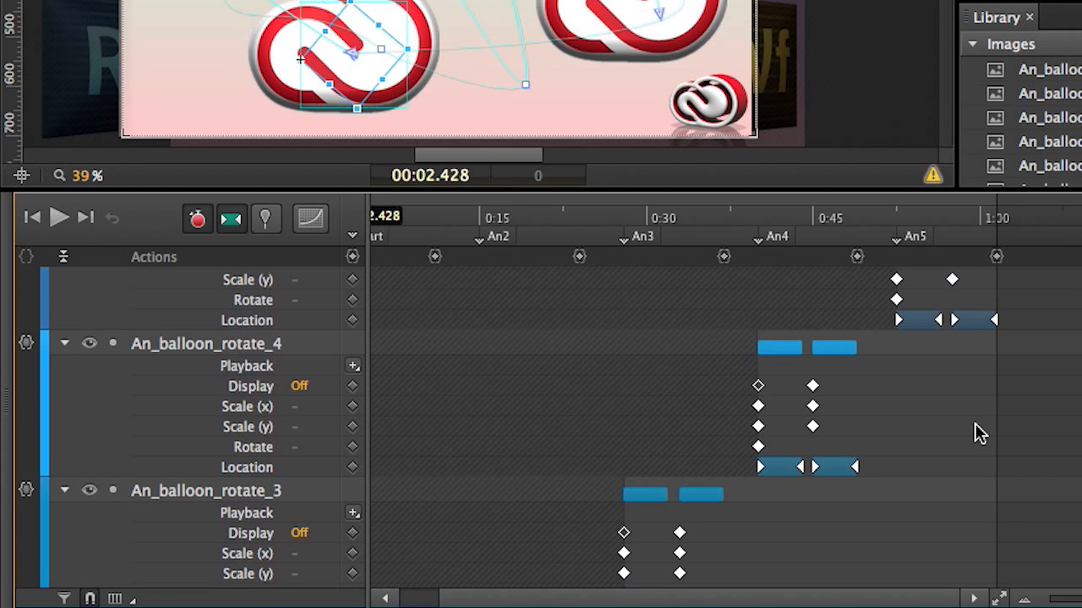
scroll(979, 434, "up", 3)
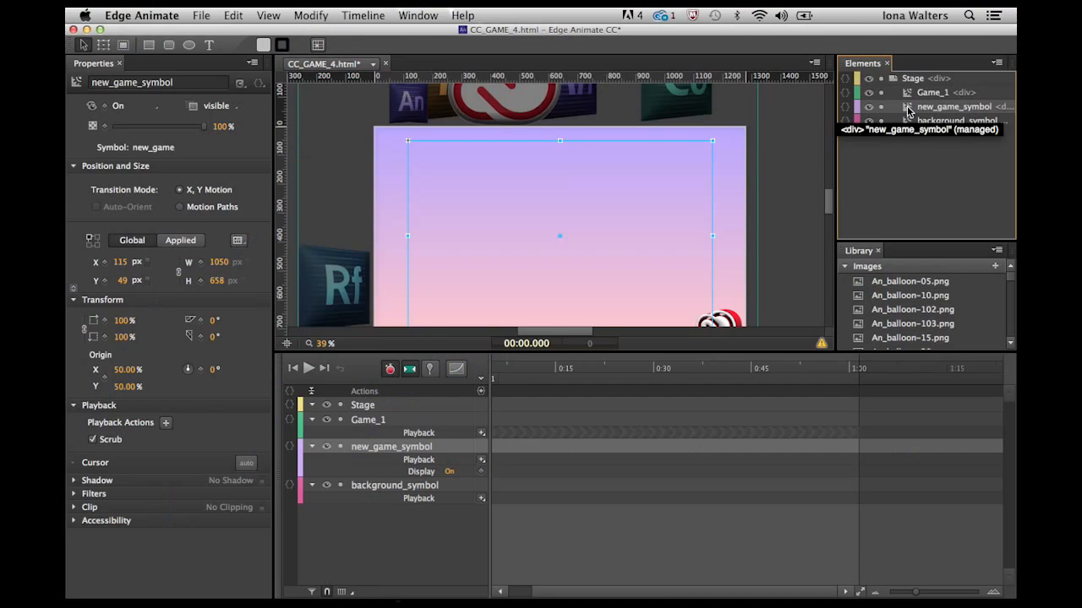
Inside new_game_symbol, examine An_balloon's mousedown action and the list of event types available for it.
double_click(907, 109)
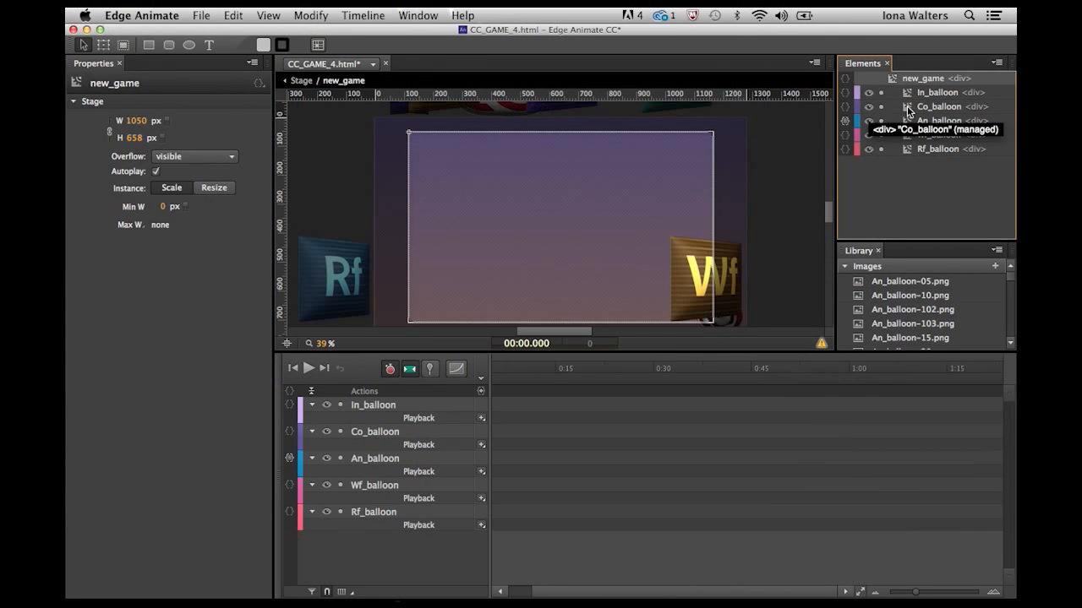
left_click(289, 459)
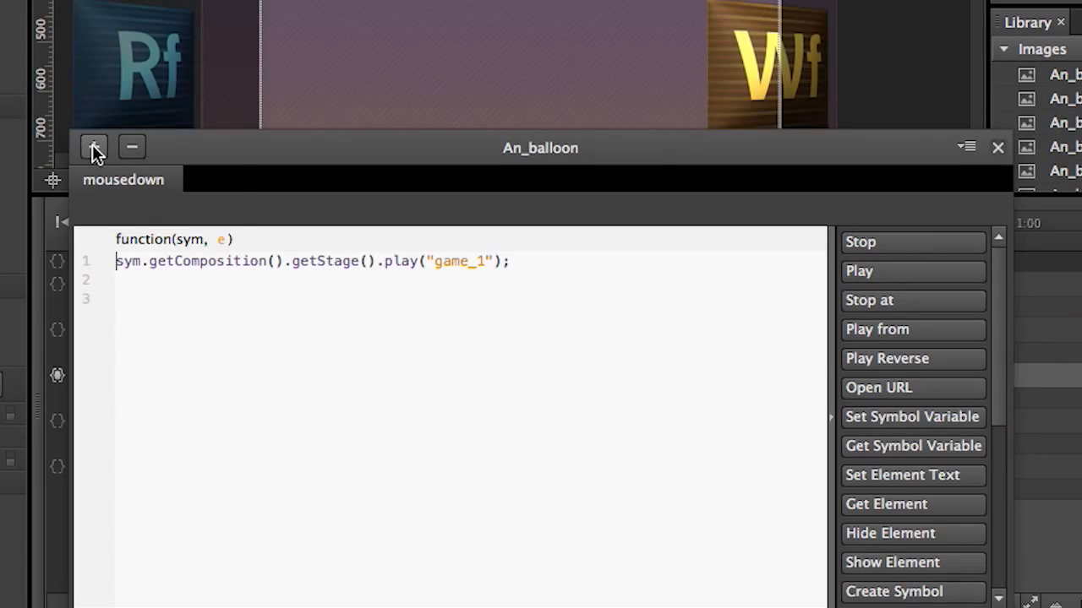
left_click(94, 148)
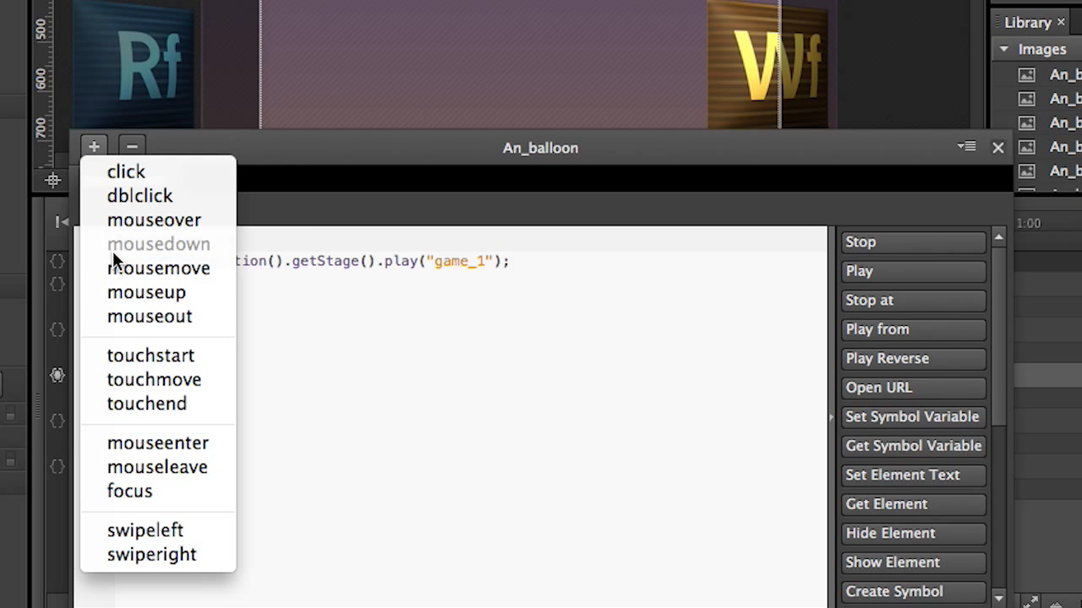
left_click(424, 369)
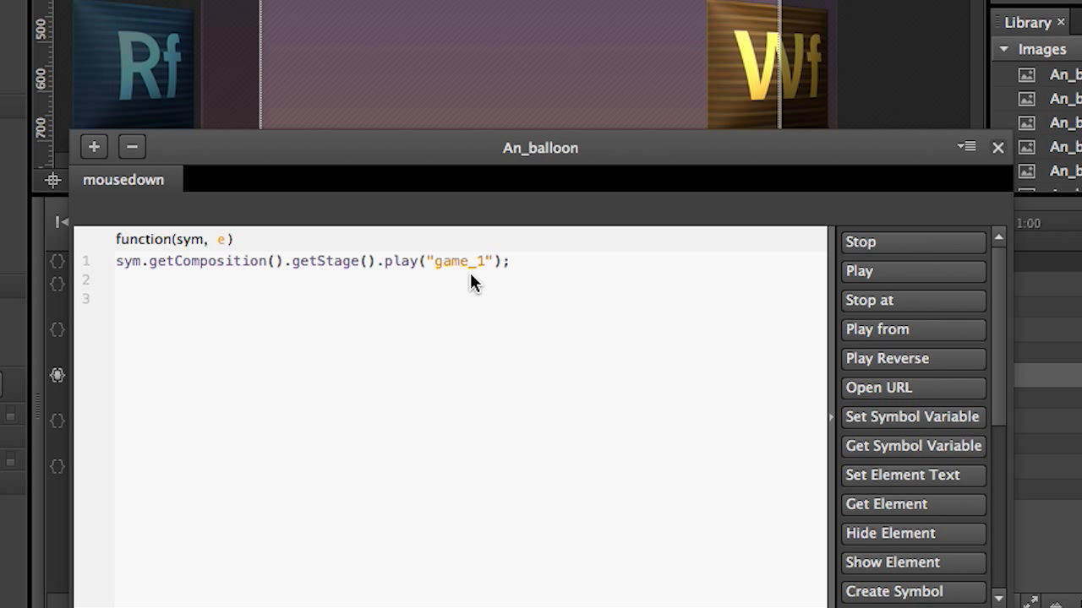
left_click(998, 149)
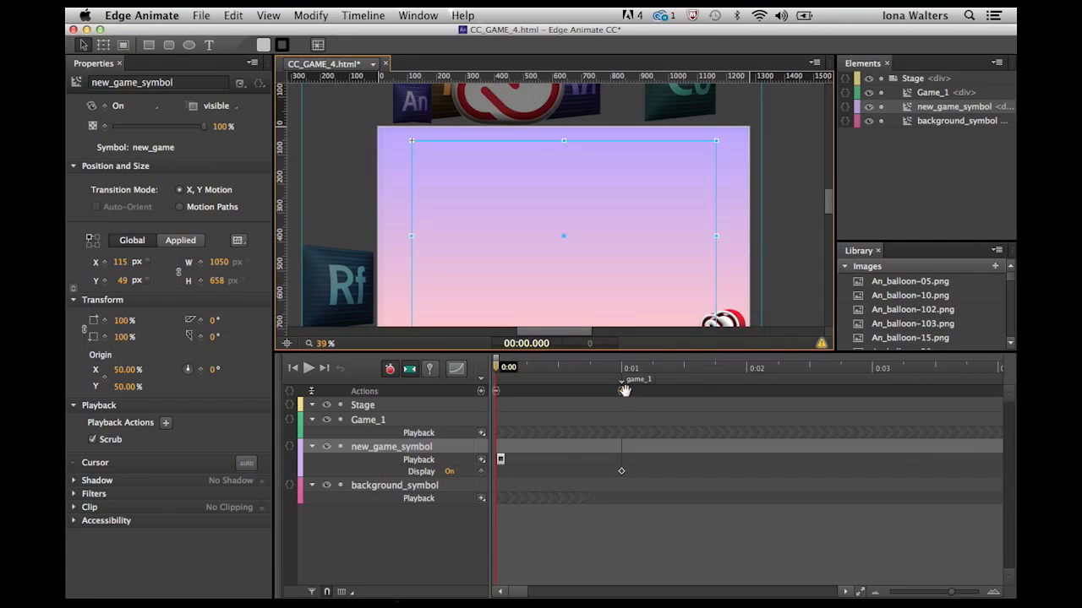
Examine the code of the Stage trigger at the game_1 label and try to open the Game_1 symbol.
left_click(624, 390)
double_click(623, 390)
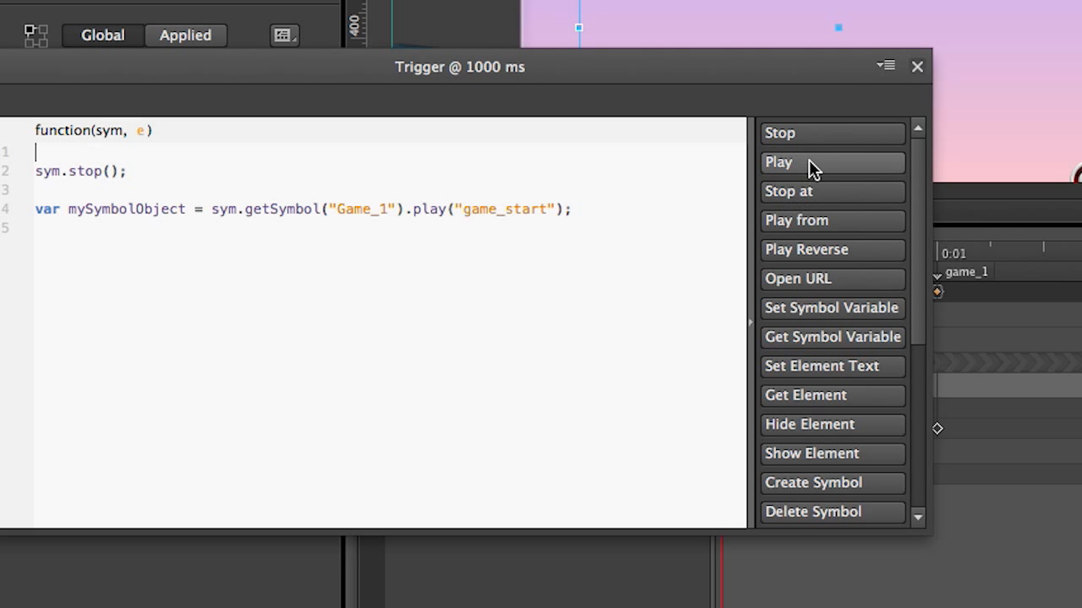
scroll(904, 279, "down", 5)
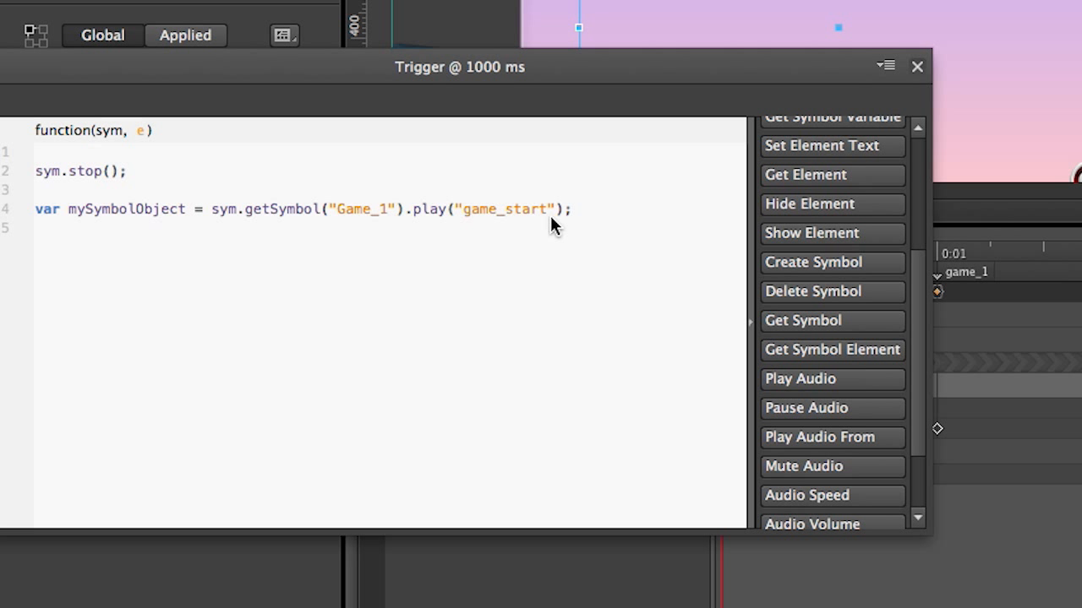
left_click(918, 66)
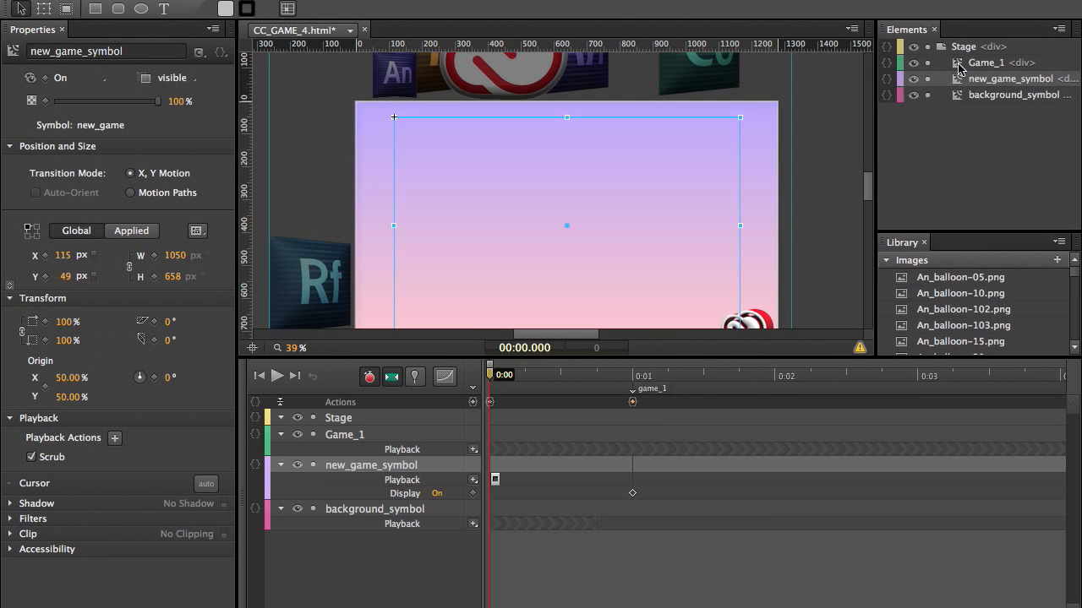
double_click(959, 68)
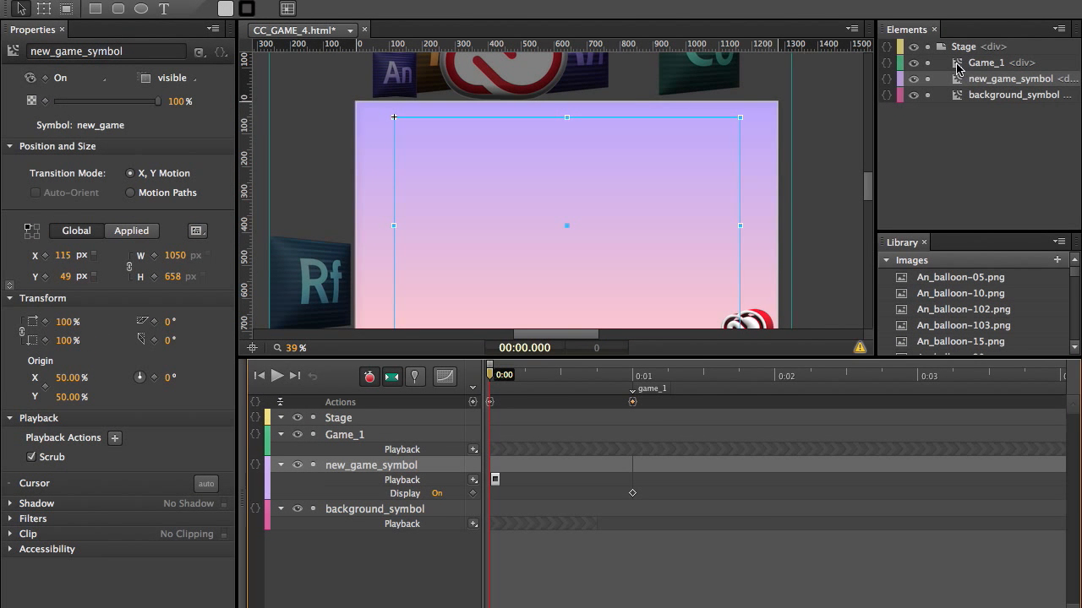
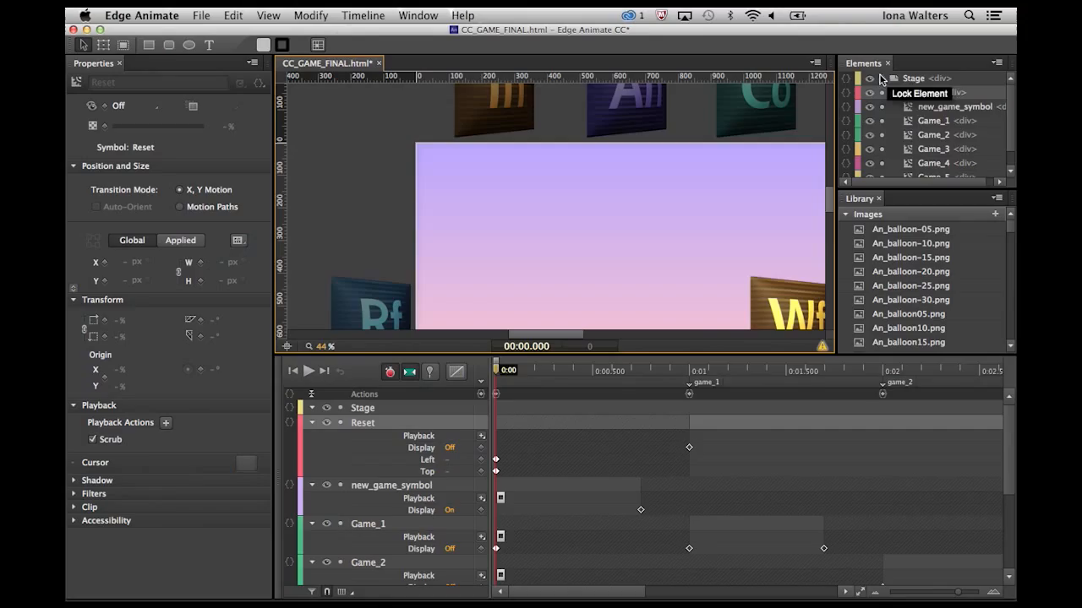
In CC_GAME_FINAL, open CC_logo_symbol inside the Reset symbol and scrub its enlarged timeline from 0 to 0.375 seconds.
double_click(909, 94)
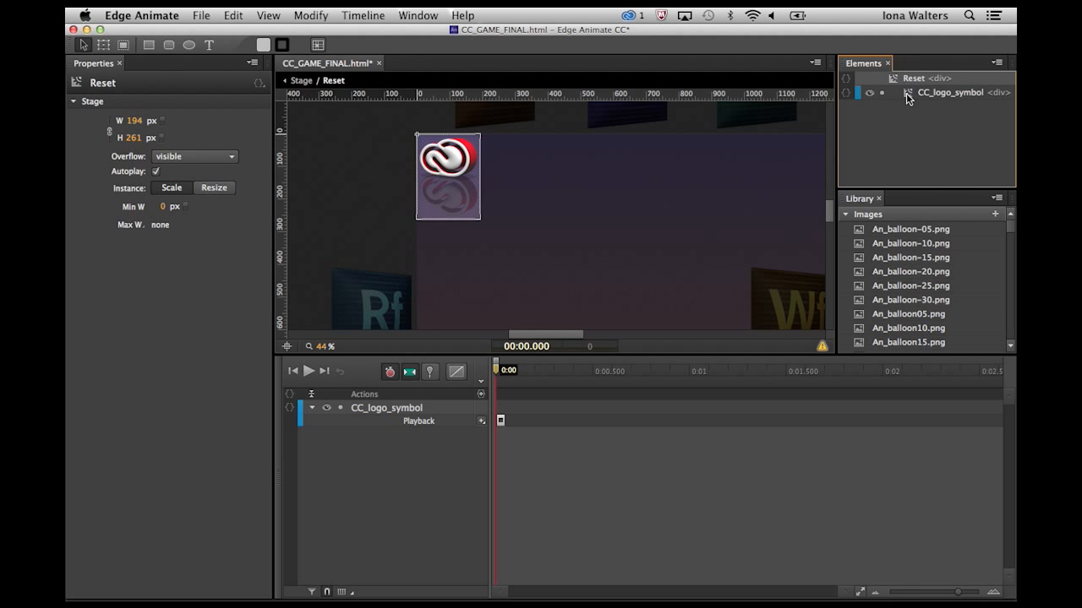
double_click(907, 95)
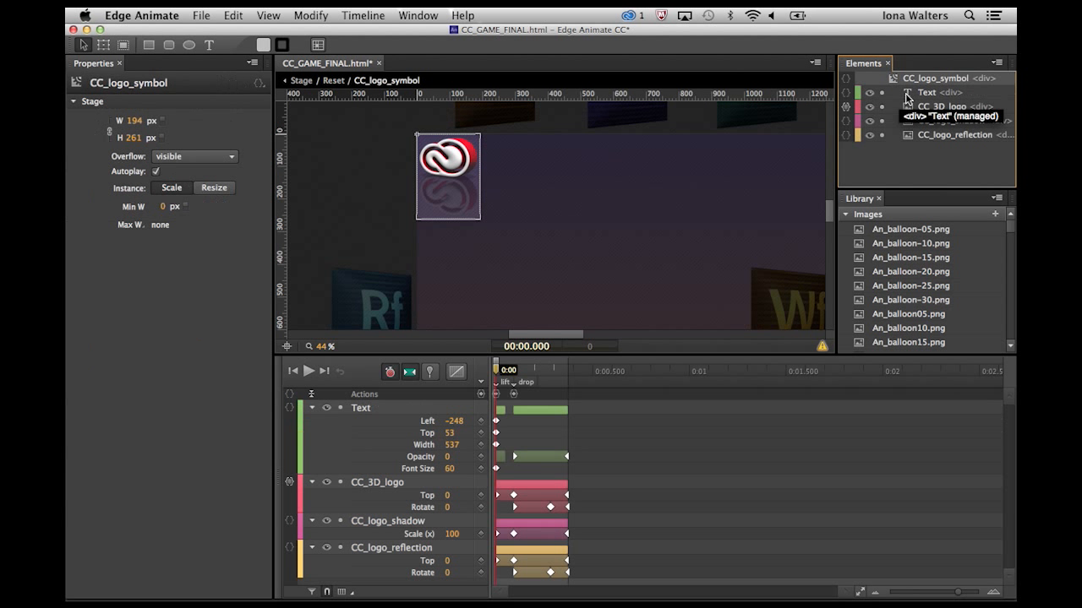
left_click_drag(961, 596, 980, 593)
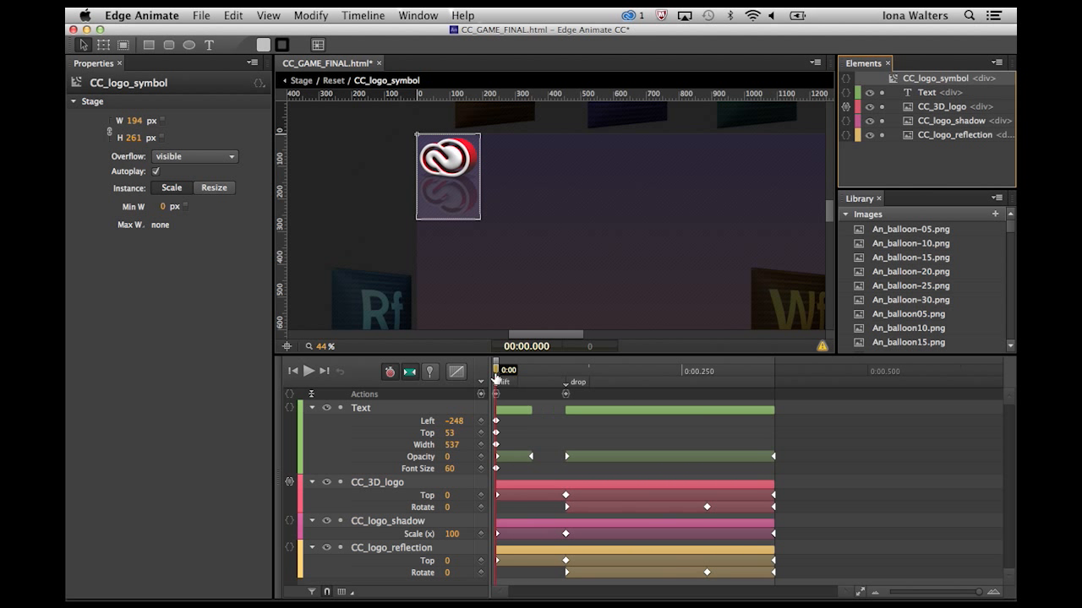
left_click_drag(496, 374, 774, 391)
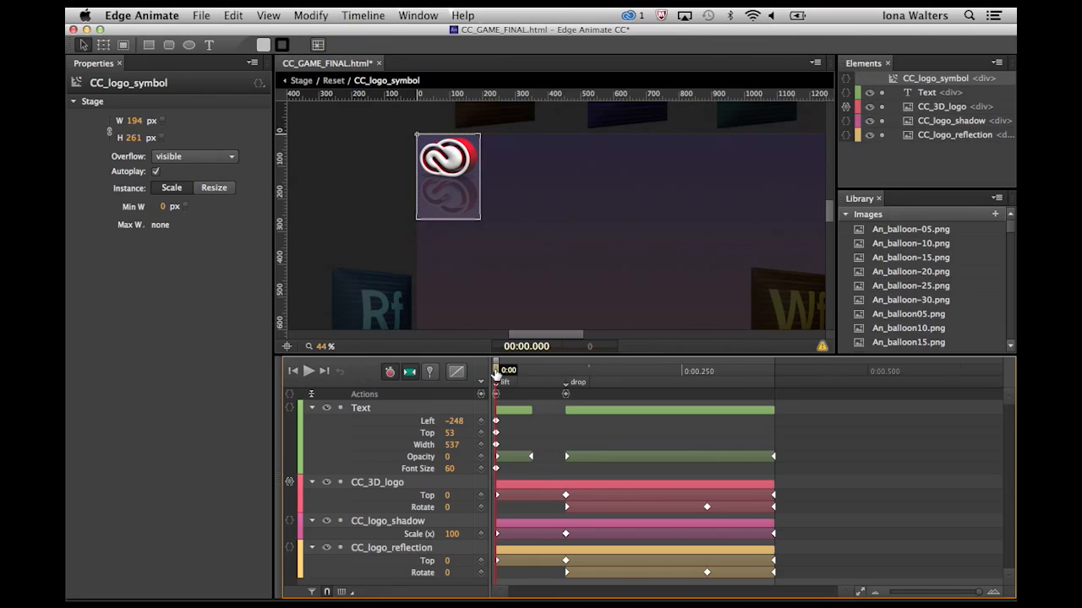
left_click_drag(496, 374, 775, 412)
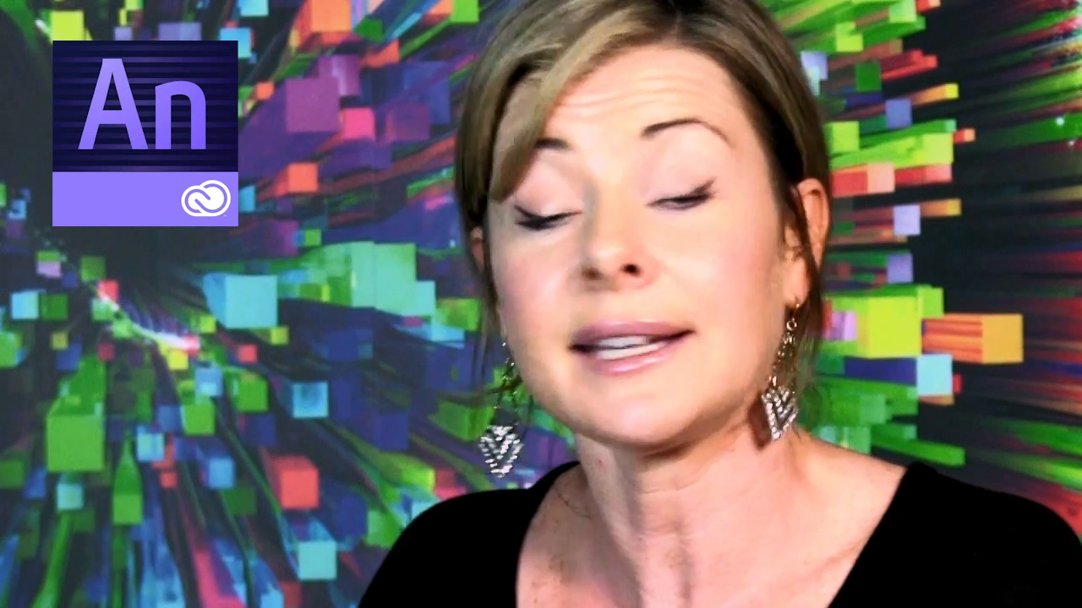
Look at the fonts available for the Text element and browse the Edge Web Fonts library without adding any.
left_click(358, 409)
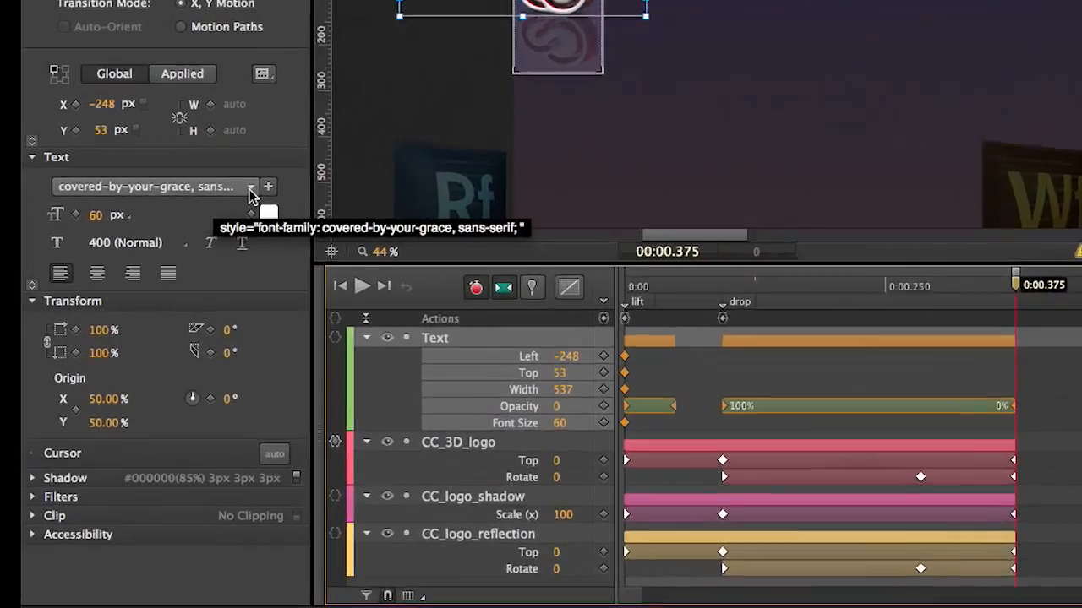
left_click(221, 302)
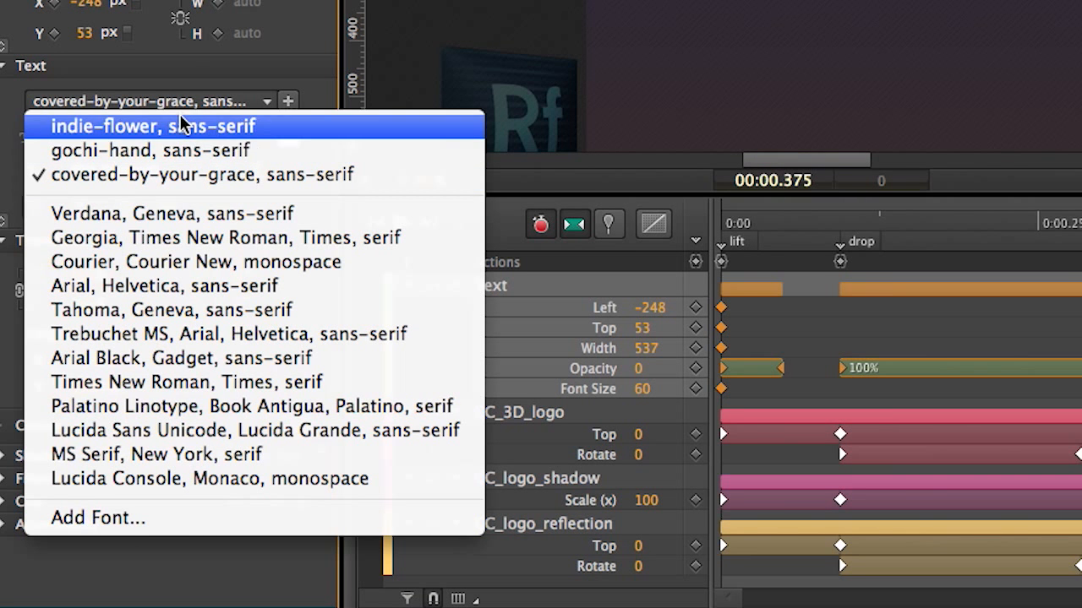
left_click(289, 101)
left_click(289, 101)
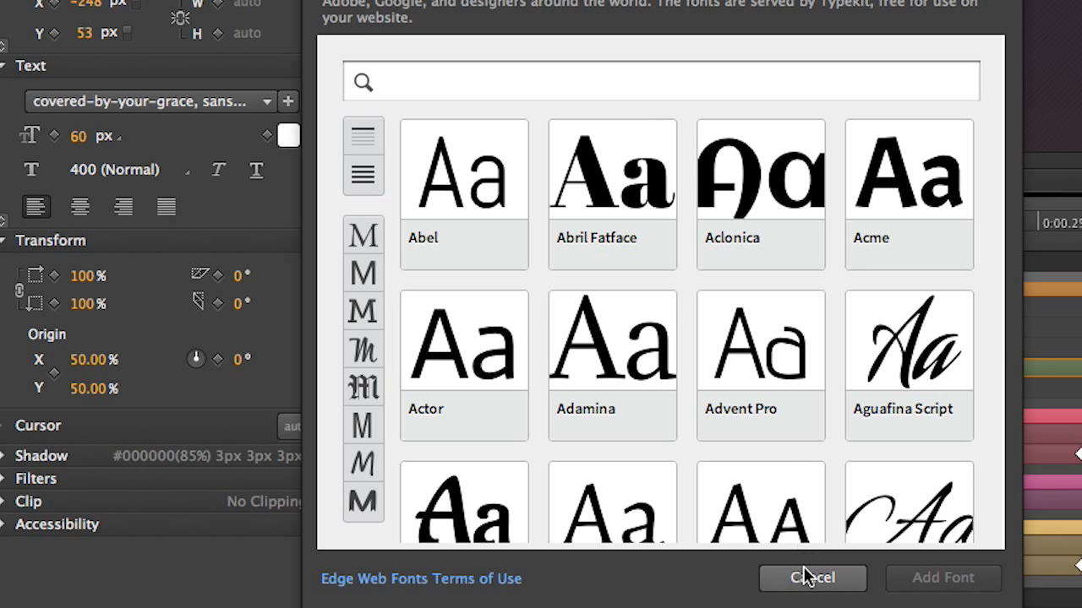
left_click(810, 578)
Preview the logo and text animation of CC_logo_symbol through its lift and drop sections up to 0.375 seconds.
left_click_drag(695, 223, 740, 229)
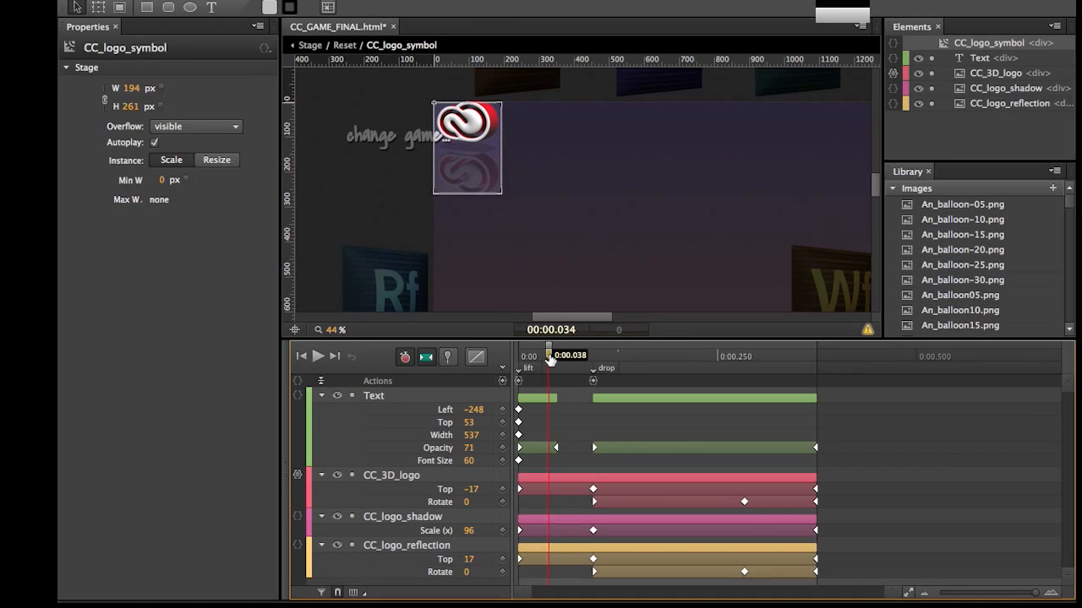
left_click_drag(550, 359, 559, 359)
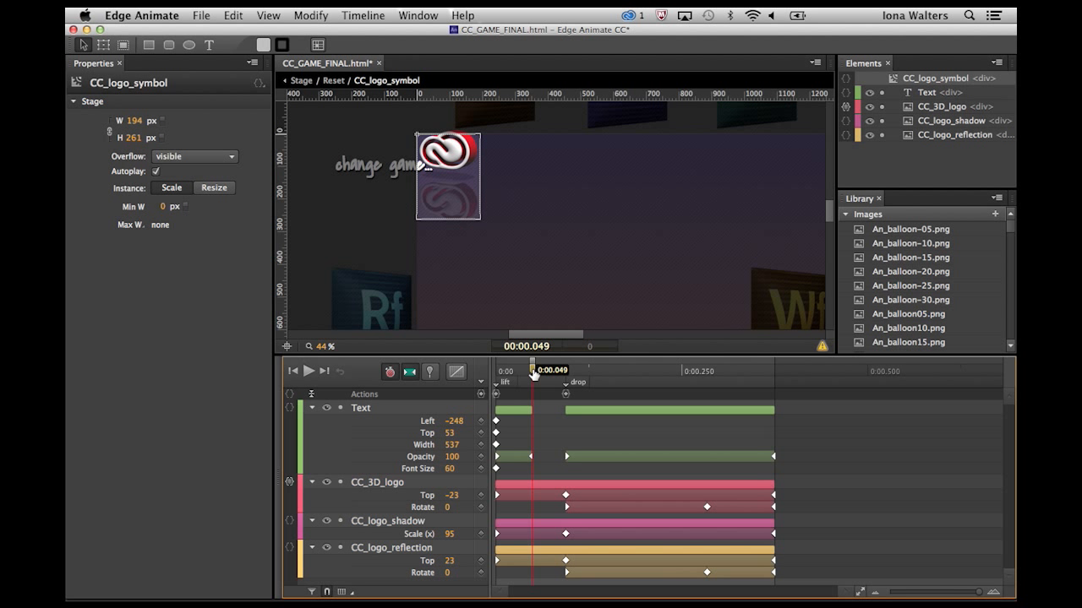
left_click_drag(533, 374, 775, 391)
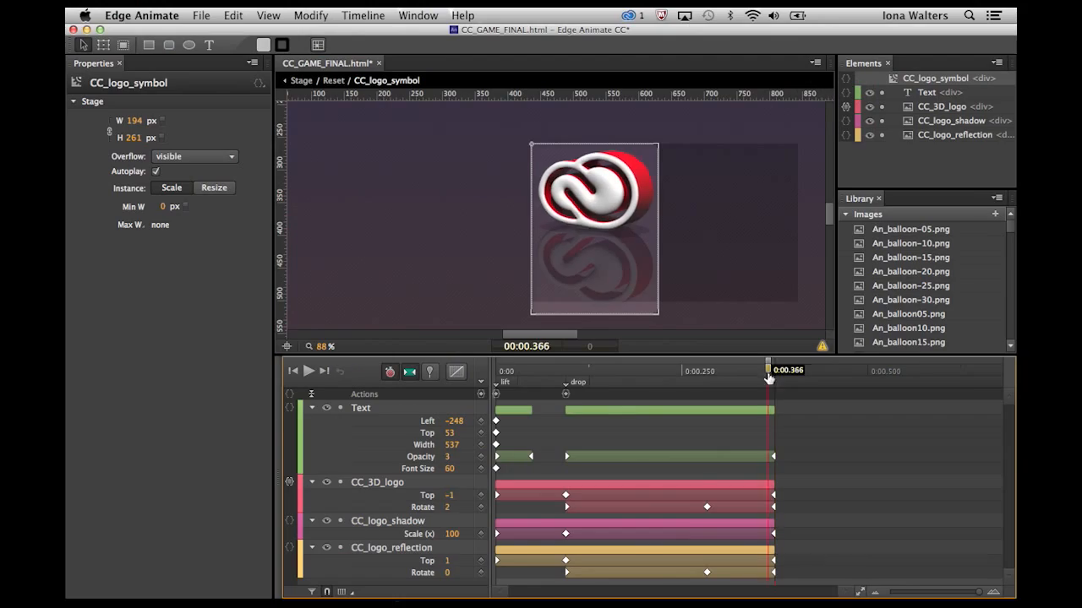
left_click_drag(786, 370, 773, 409)
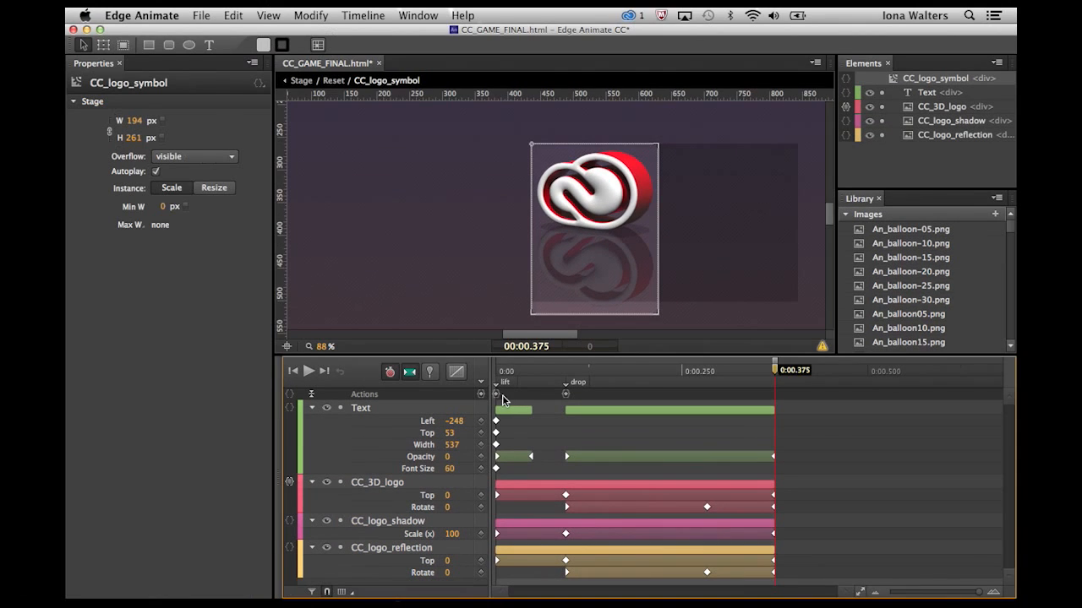
left_click(496, 395)
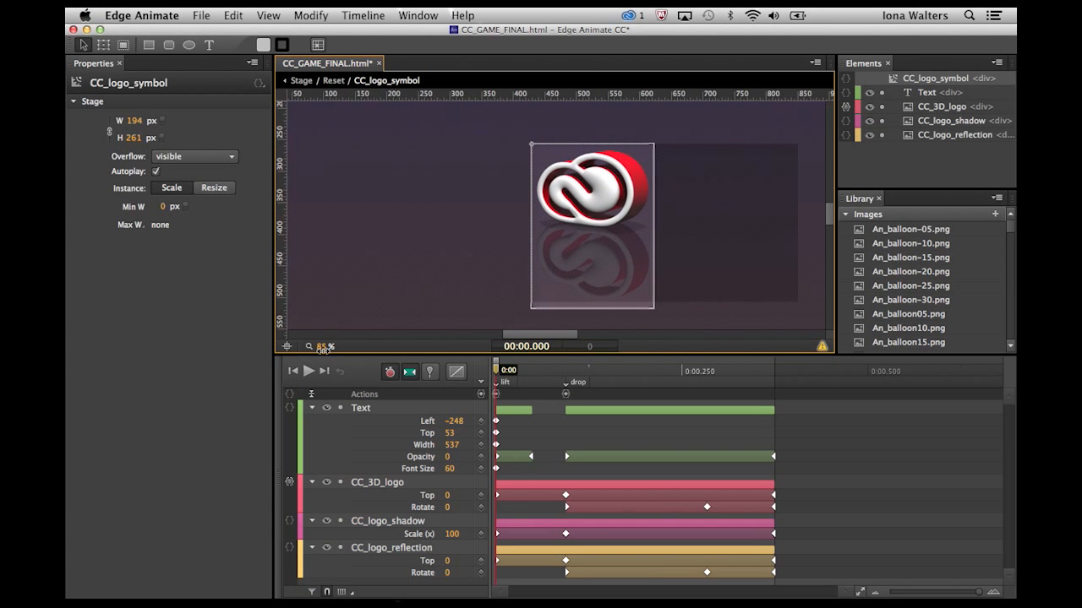
left_click_drag(496, 376, 776, 432)
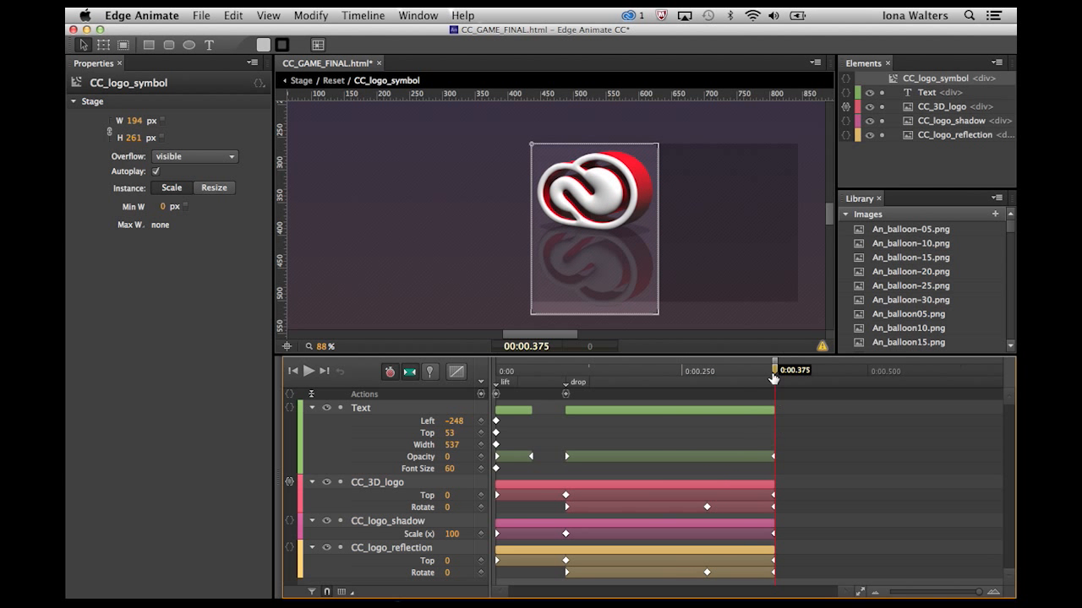
Examine the code of the two timeline triggers at the lift and drop labels in CC_logo_symbol.
left_click(496, 395)
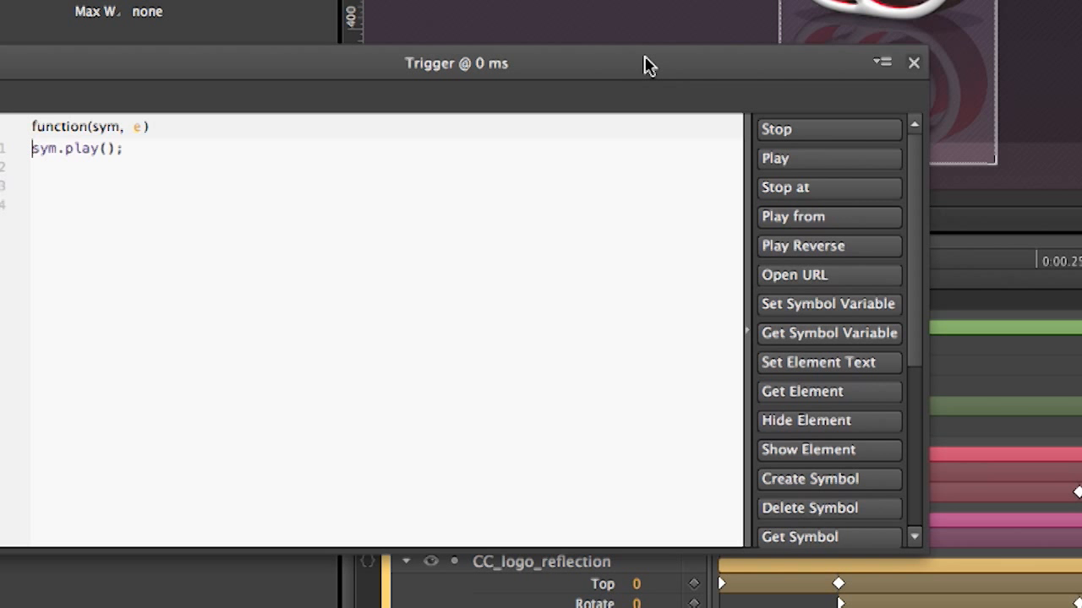
left_click(914, 63)
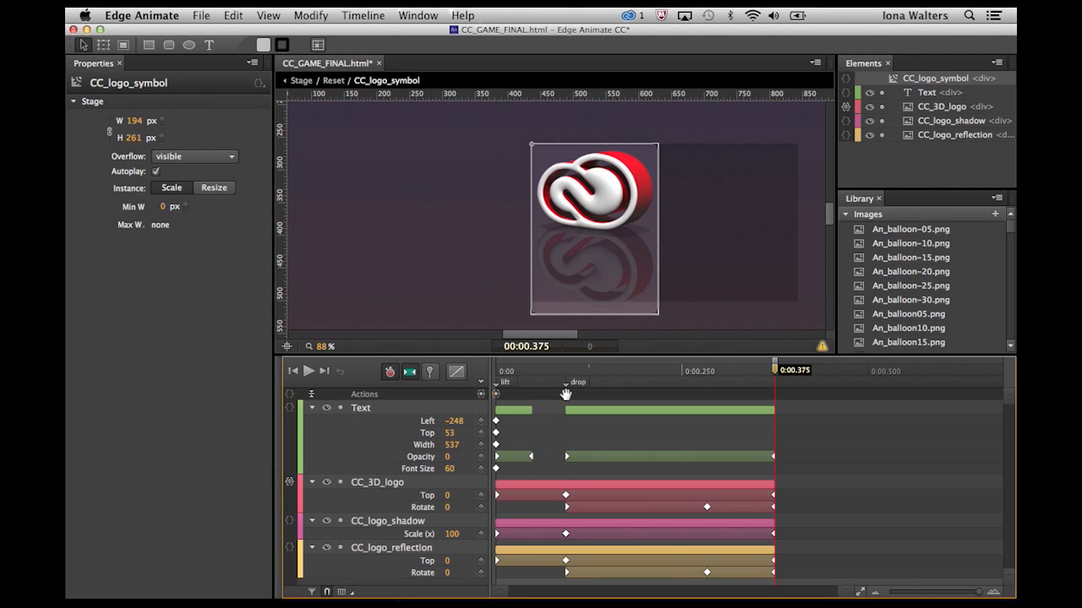
left_click(566, 394)
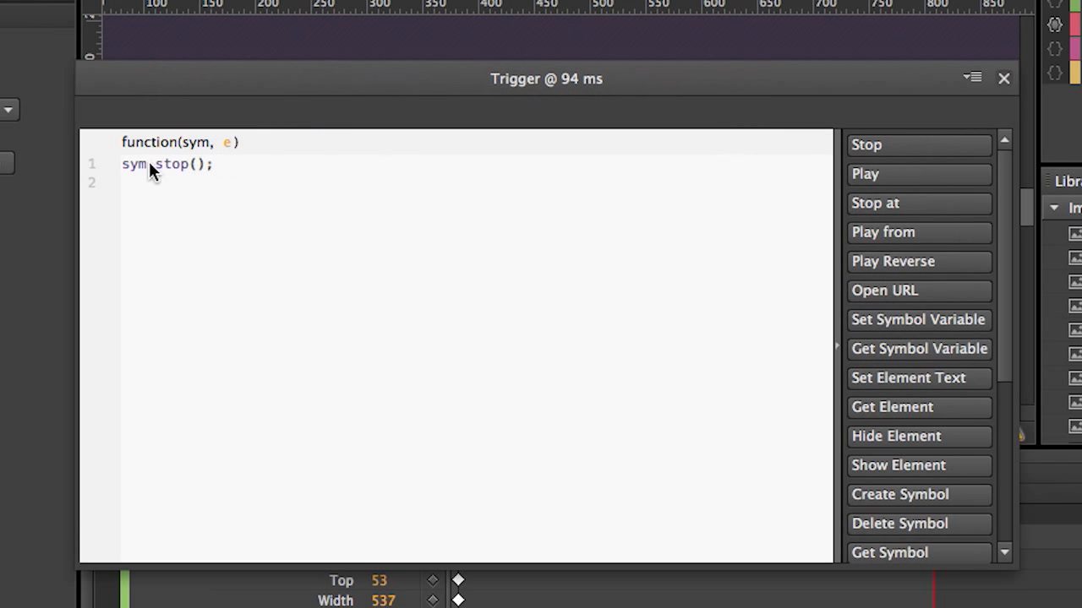
left_click(1004, 78)
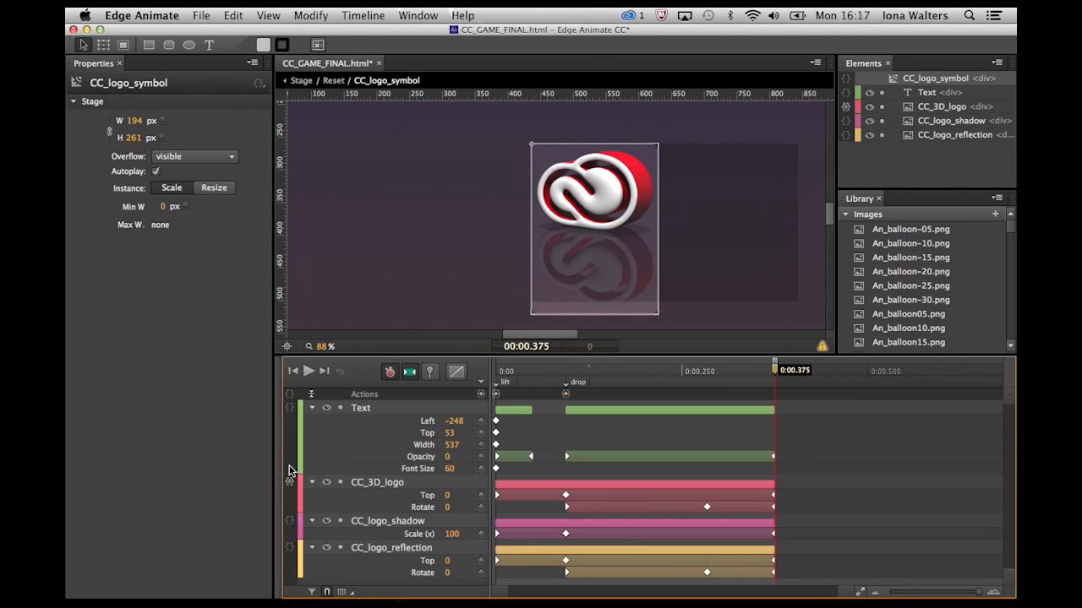
Examine the mouseover, mouseout and mousedown actions of CC_3D_logo.
left_click(289, 483)
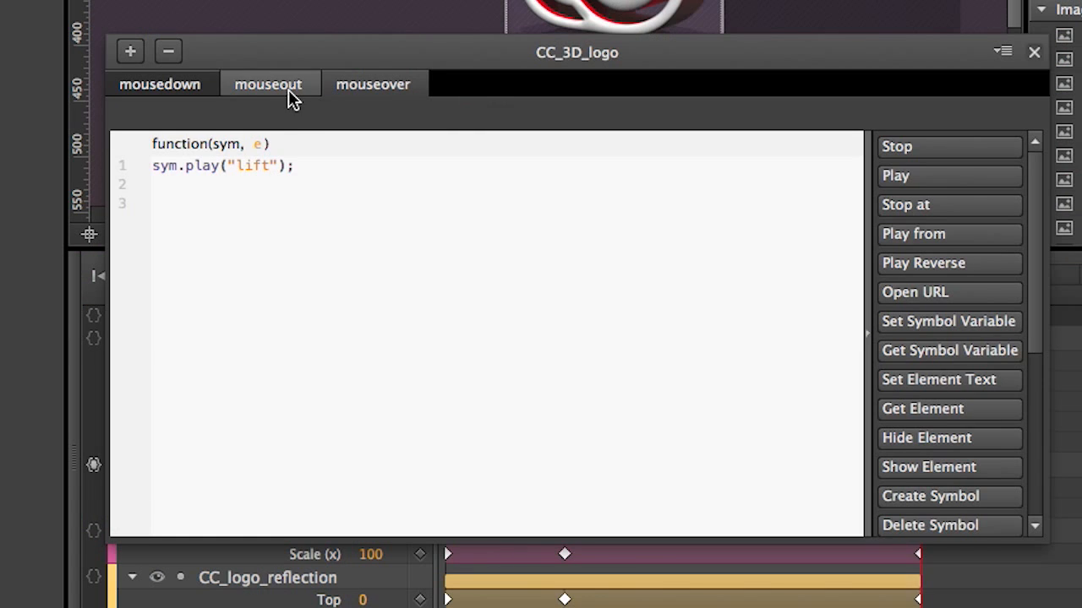
left_click(288, 90)
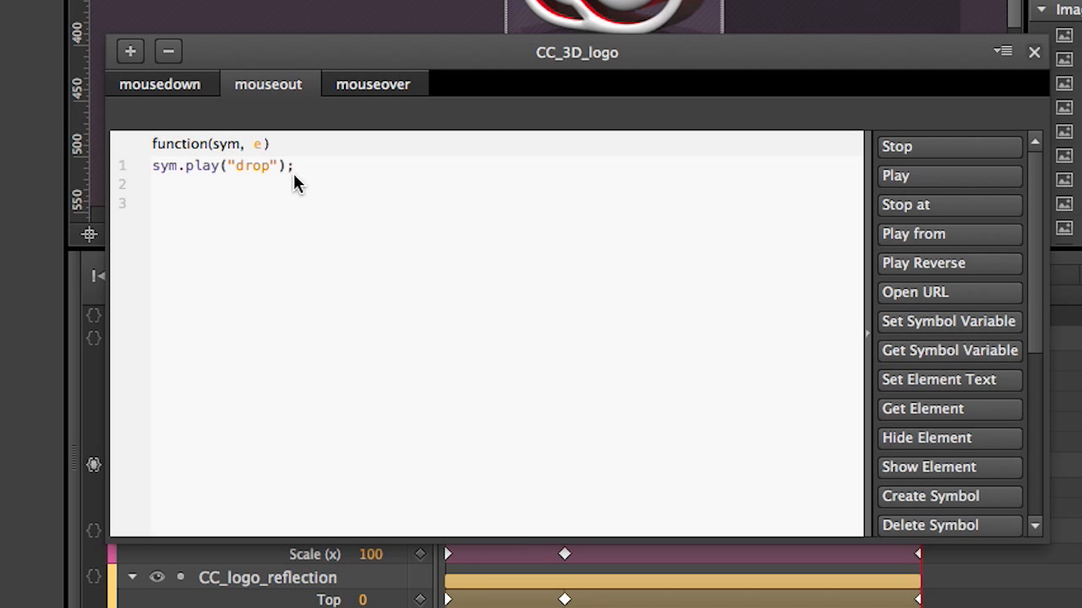
left_click(186, 86)
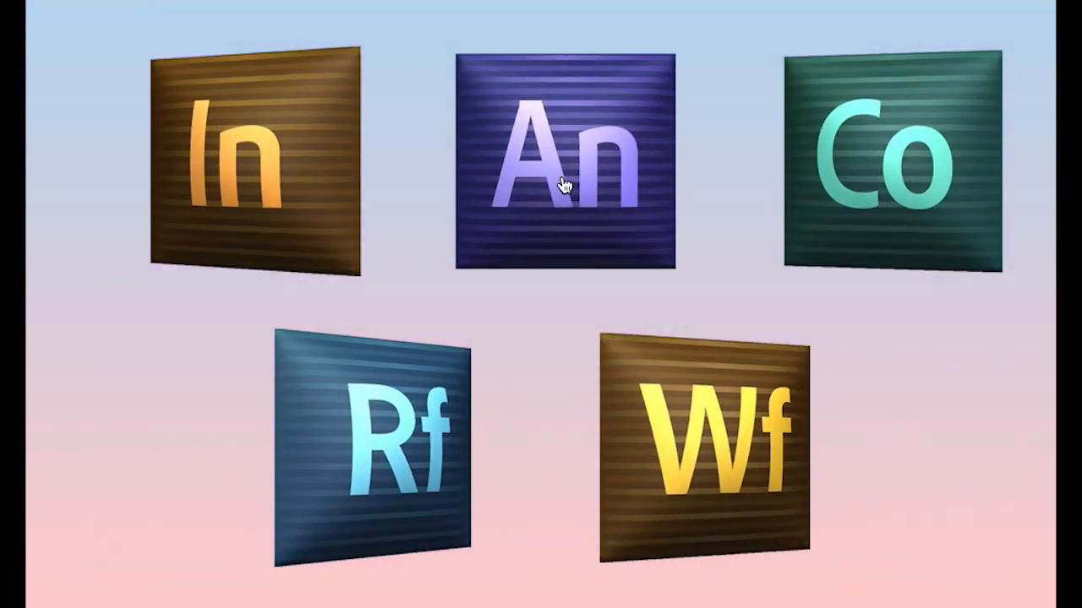
Preview the game by choosing the An balloon in the menu and using the change game logo to return.
left_click(565, 183)
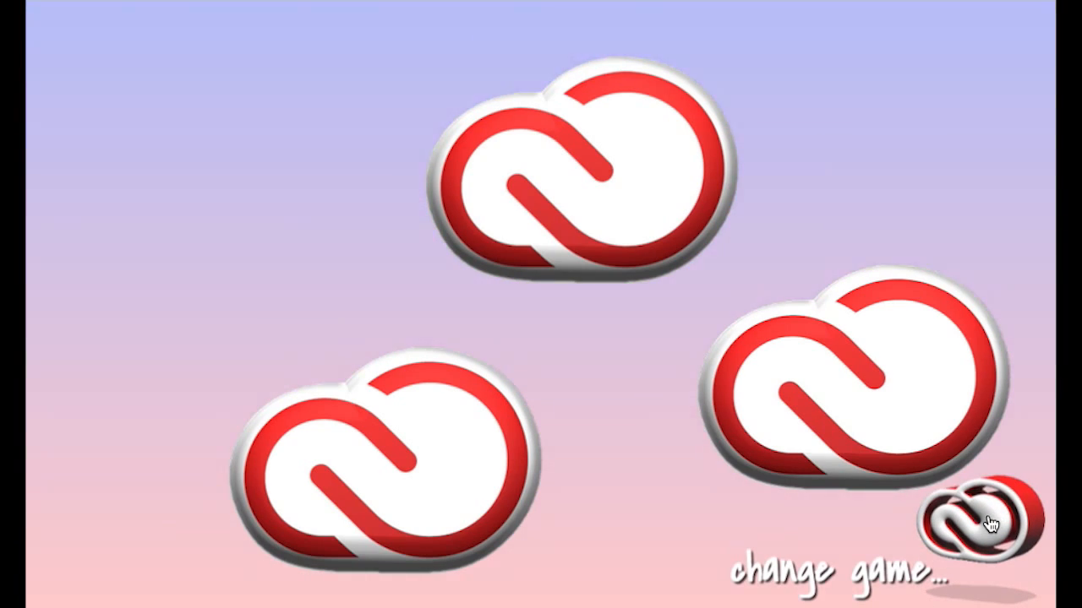
left_click(990, 523)
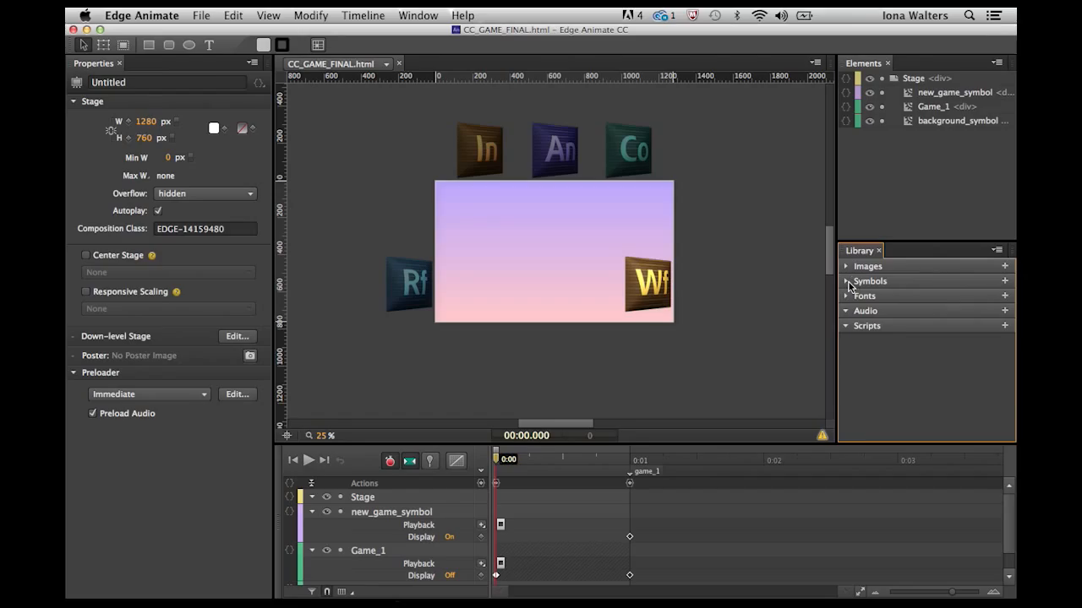
Duplicate the Game_1 symbol in the library.
left_click(849, 277)
scroll(930, 305, "down", 5)
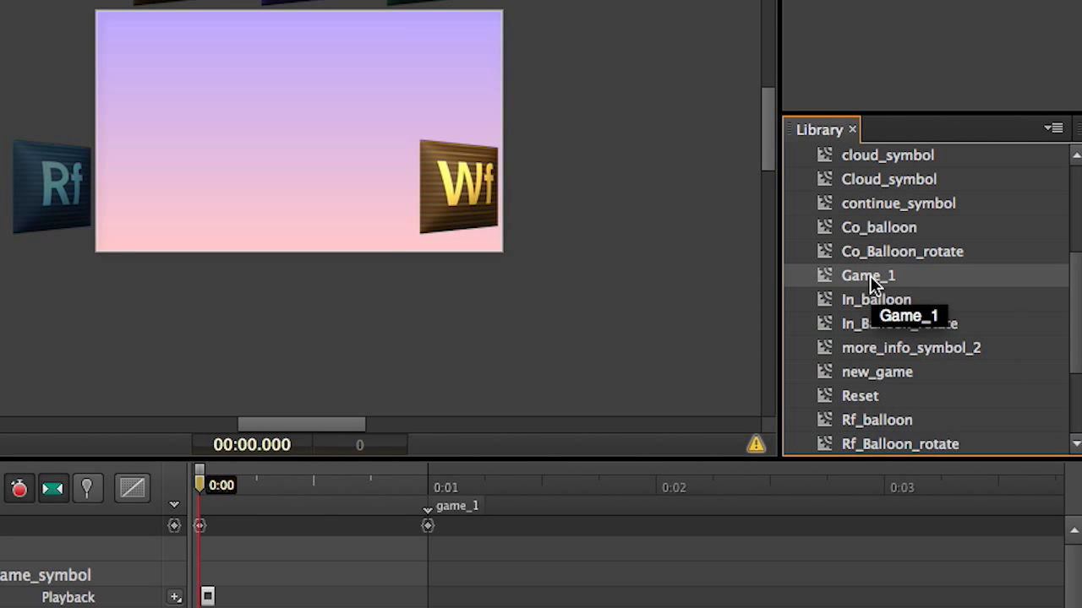
right_click(870, 275)
left_click(915, 377)
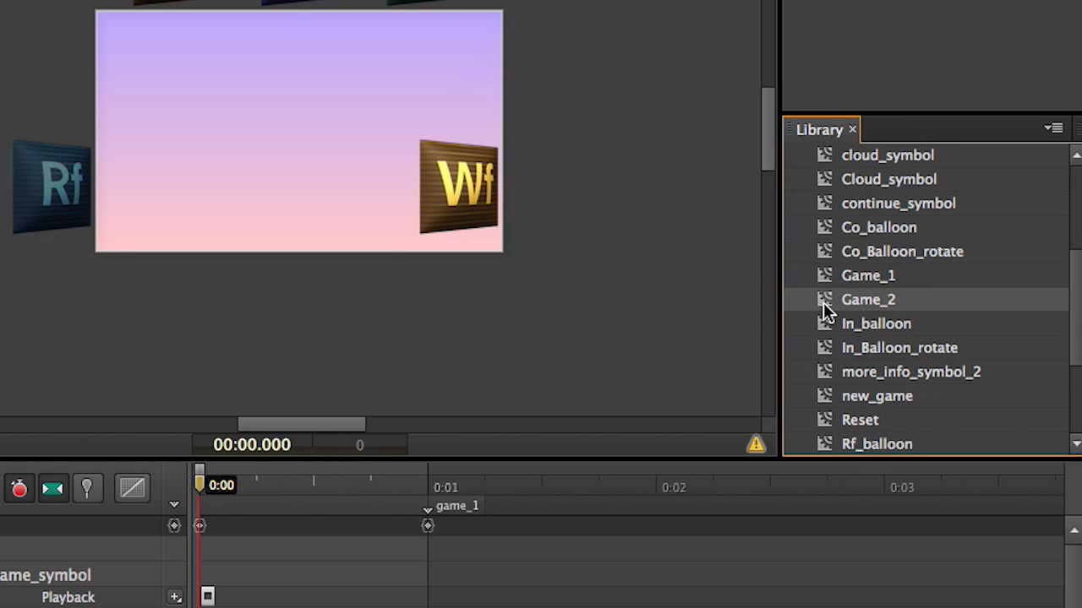
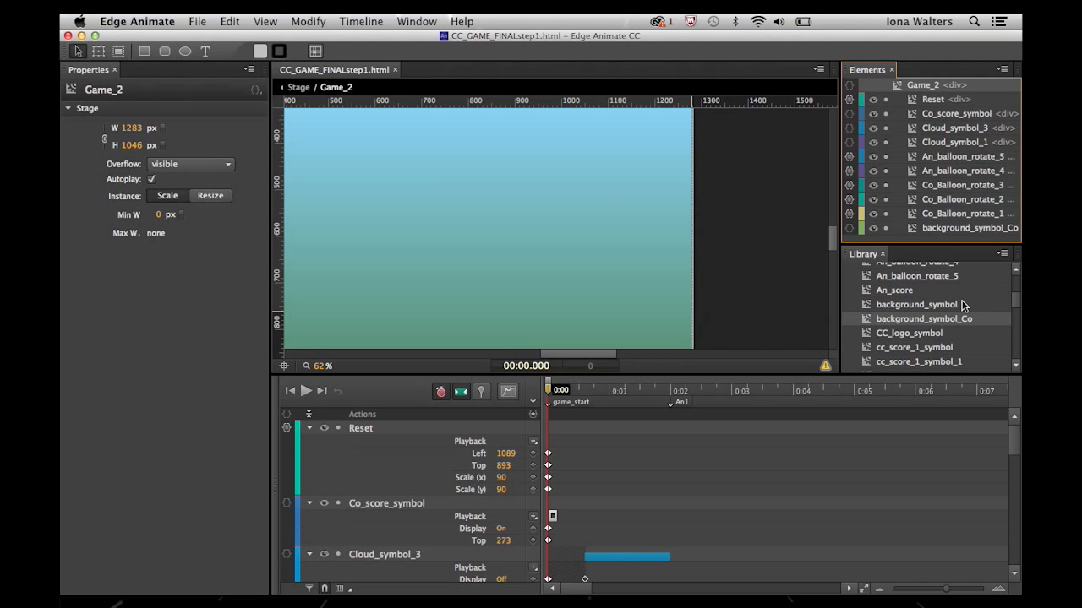
Examine the element layers on Game_2's timeline and the actions attached to Co_Balloon_rotate_1.
scroll(924, 324, "down", 5)
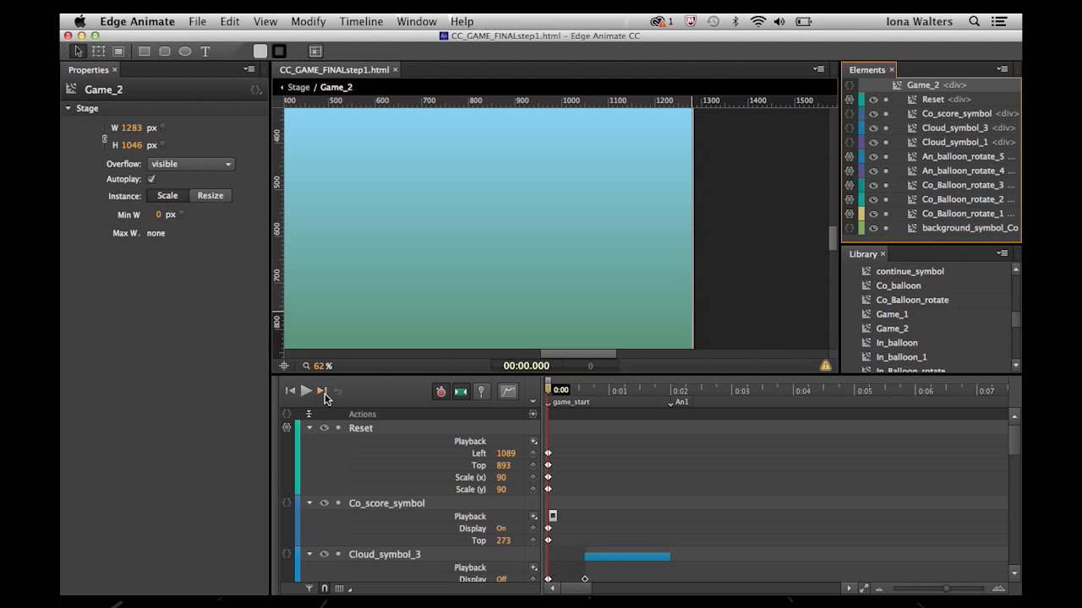
scroll(354, 493, "down", 15)
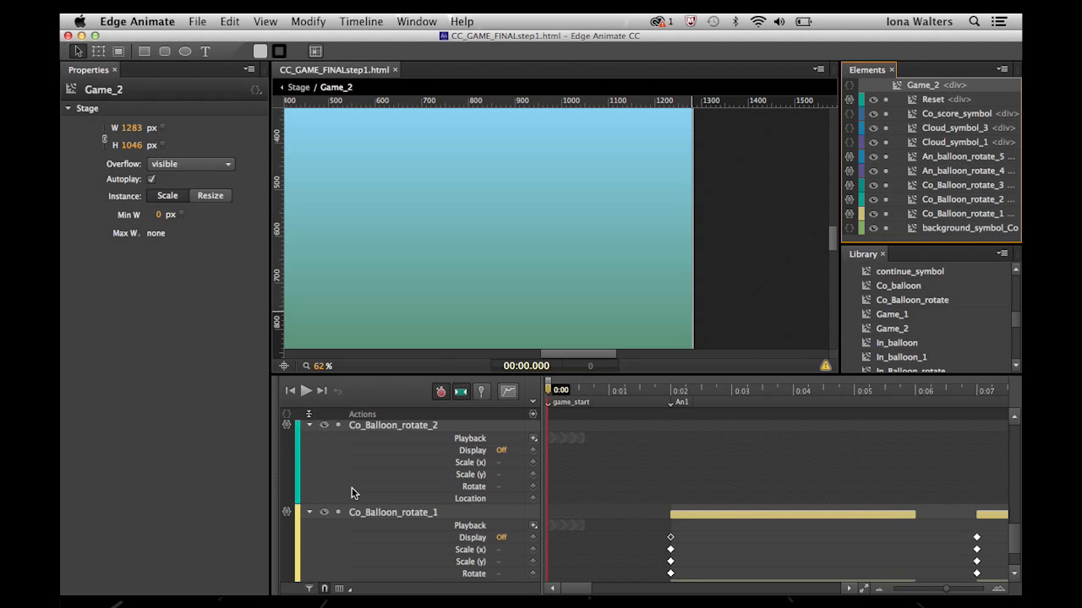
scroll(353, 493, "down", 3)
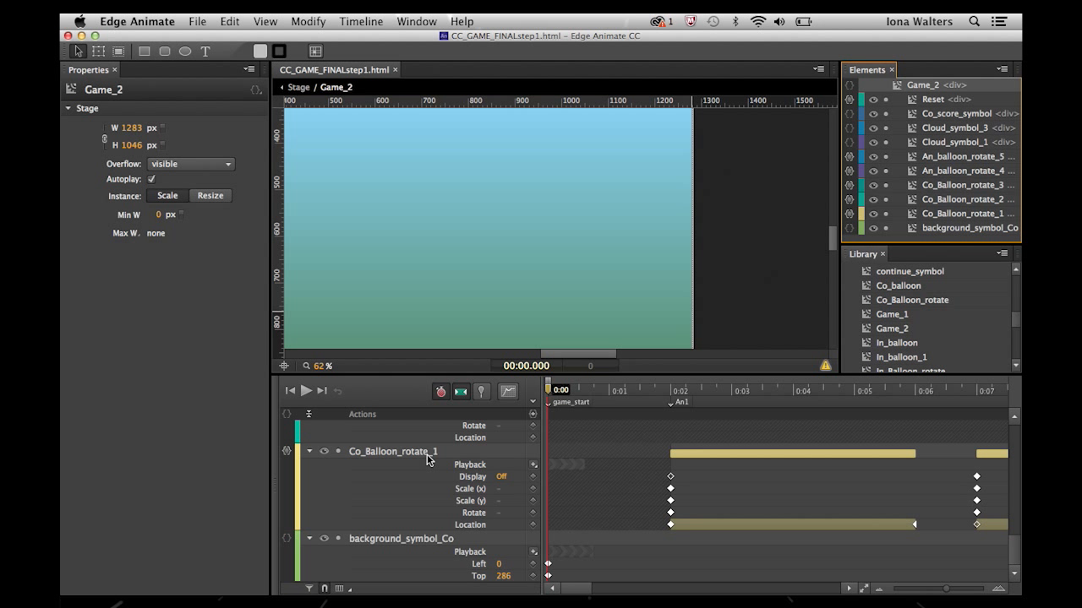
scroll(926, 284, "up", 3)
scroll(921, 286, "down", 4)
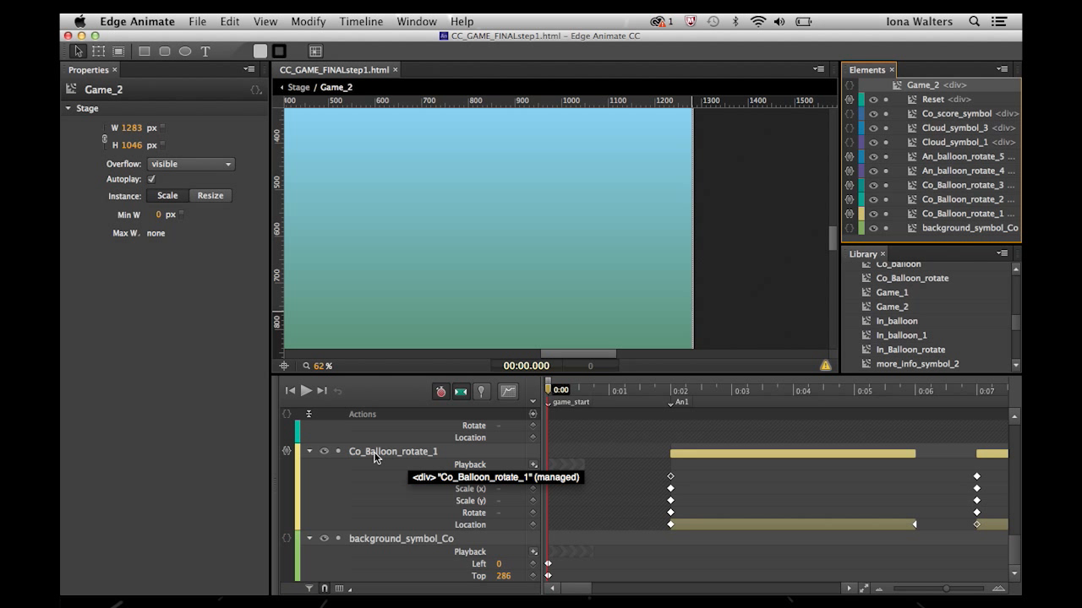
left_click(288, 457)
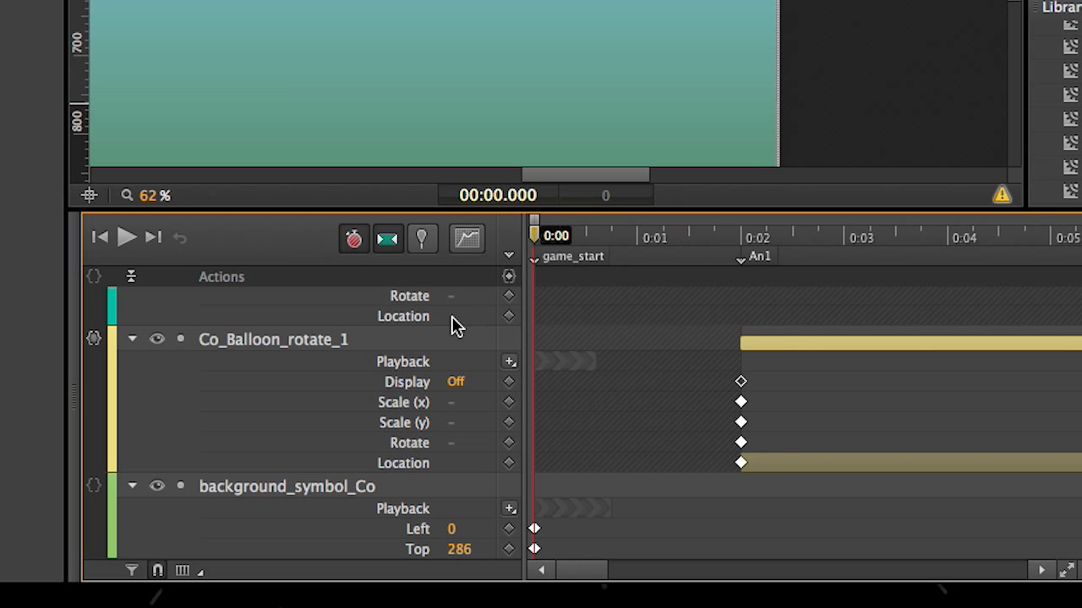
scroll(443, 318, "up", 5)
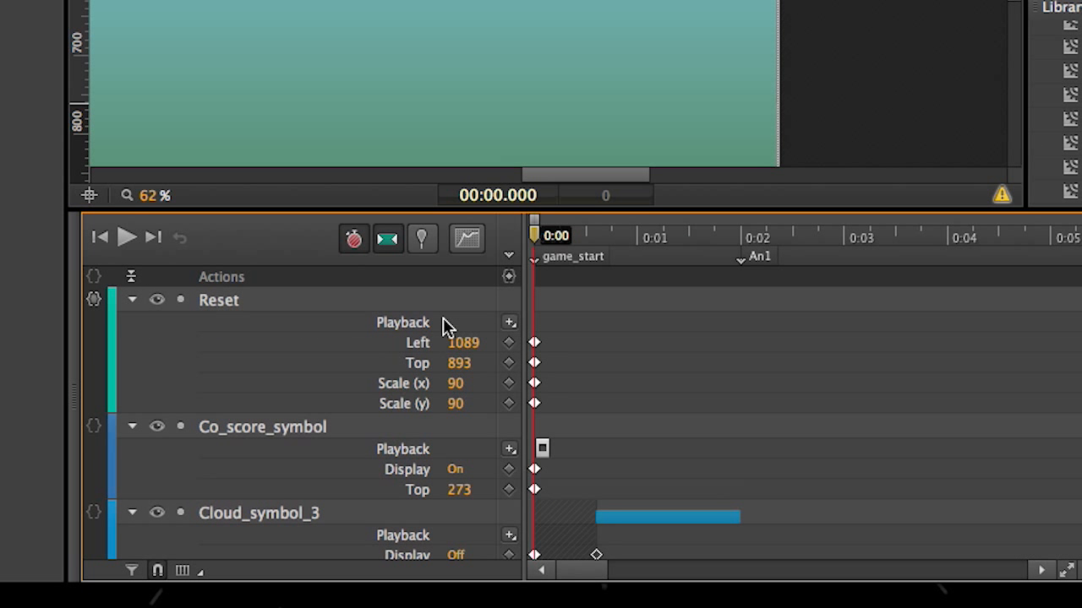
Locate the An_score symbol in the library and look at the commands available for it.
left_click(255, 433)
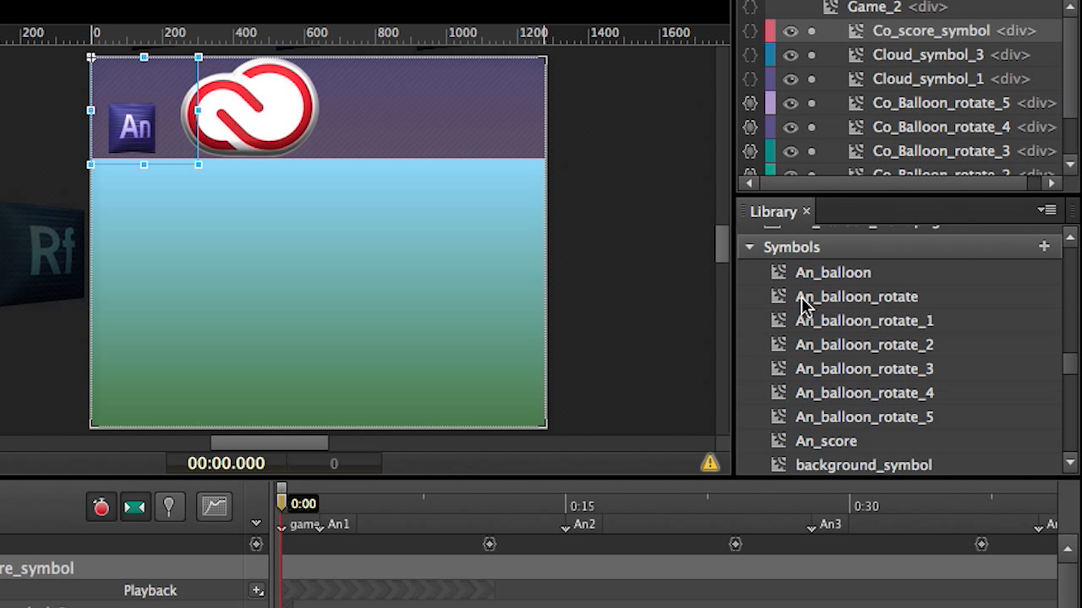
scroll(804, 306, "down", 3)
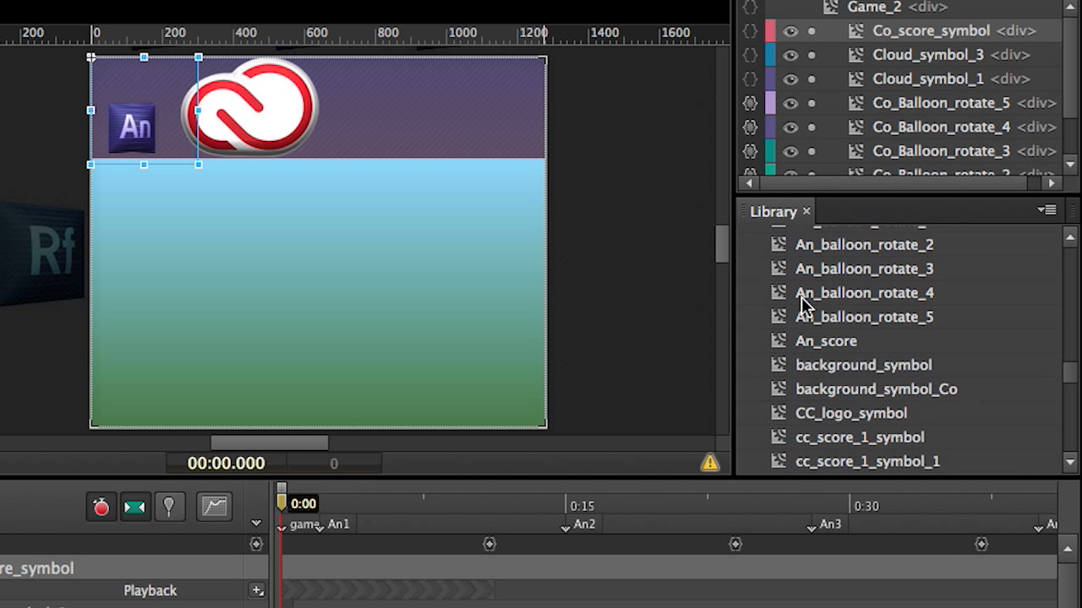
left_click(805, 347)
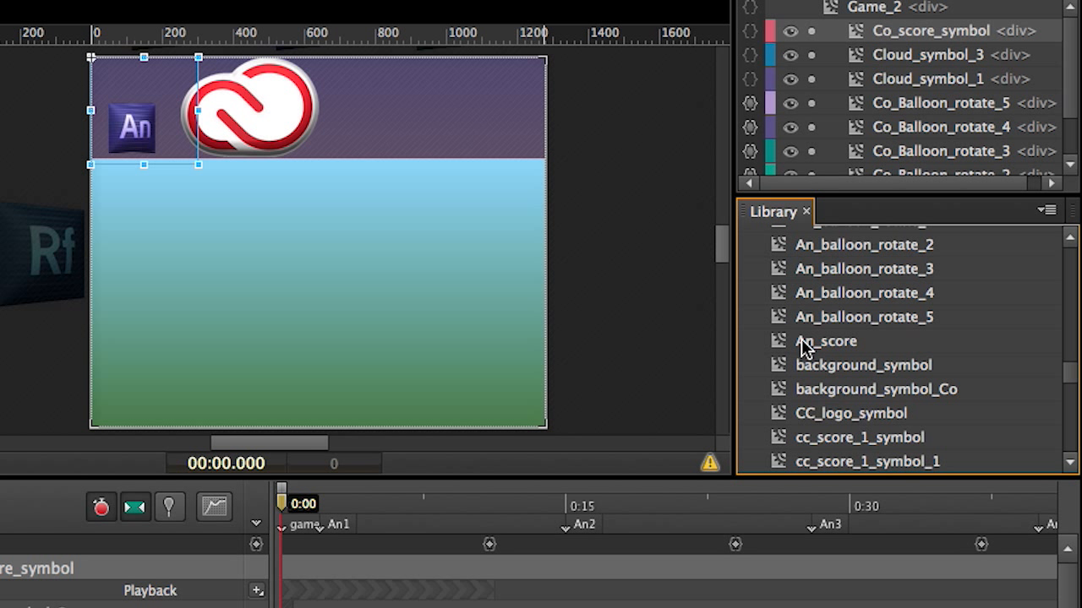
right_click(822, 346)
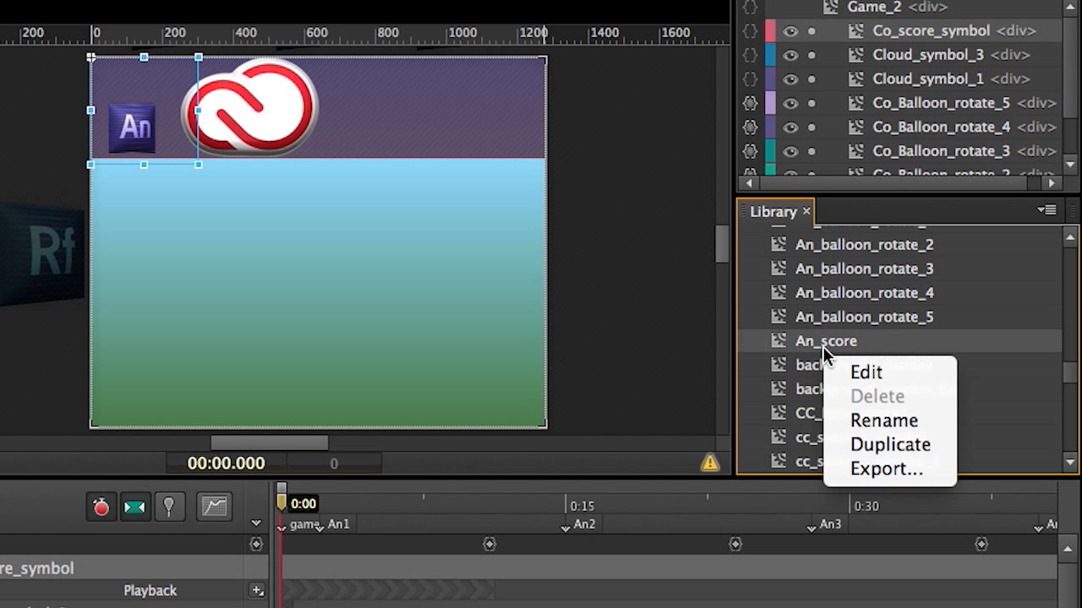
left_click(800, 363)
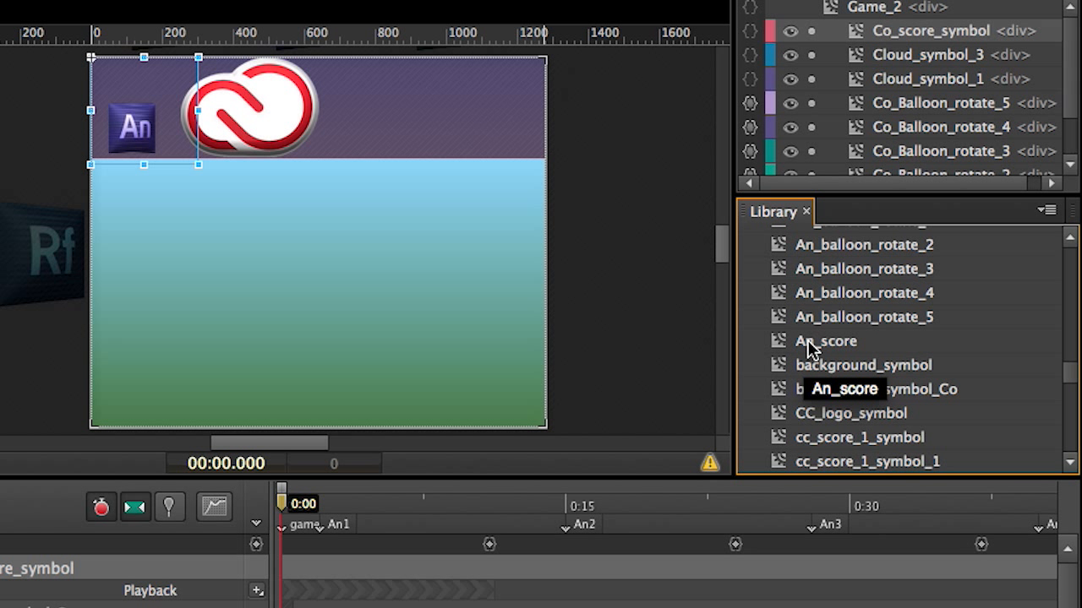
Open Co_score_symbol for editing and swap the image of An_balloon20_5, An_balloon20_3 and An_balloon20_1 to Co_balloon20.png.
left_click(859, 35)
double_click(858, 35)
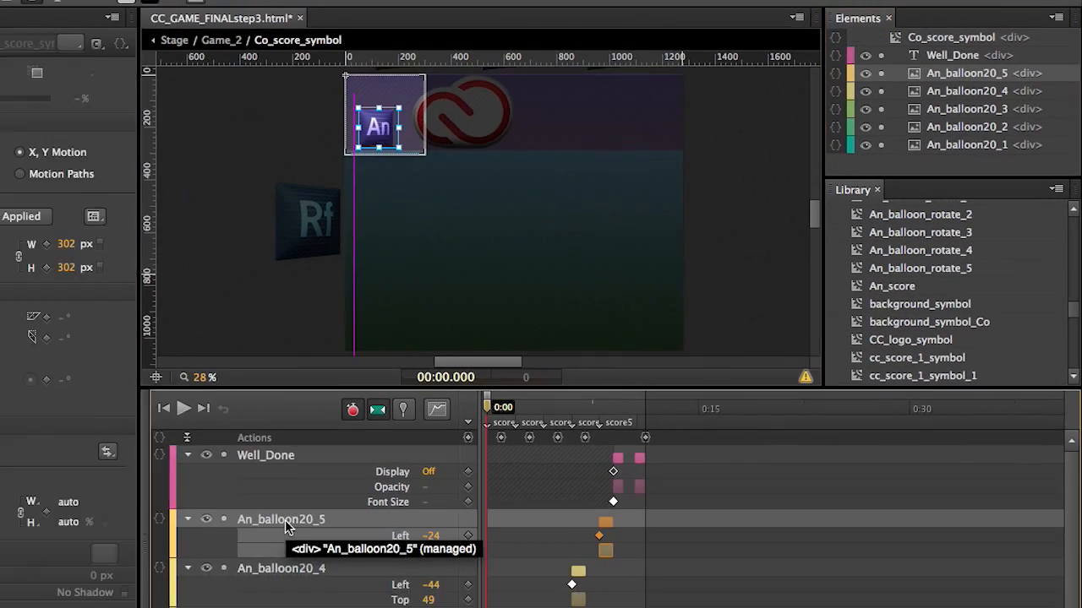
scroll(369, 485, "down", 1)
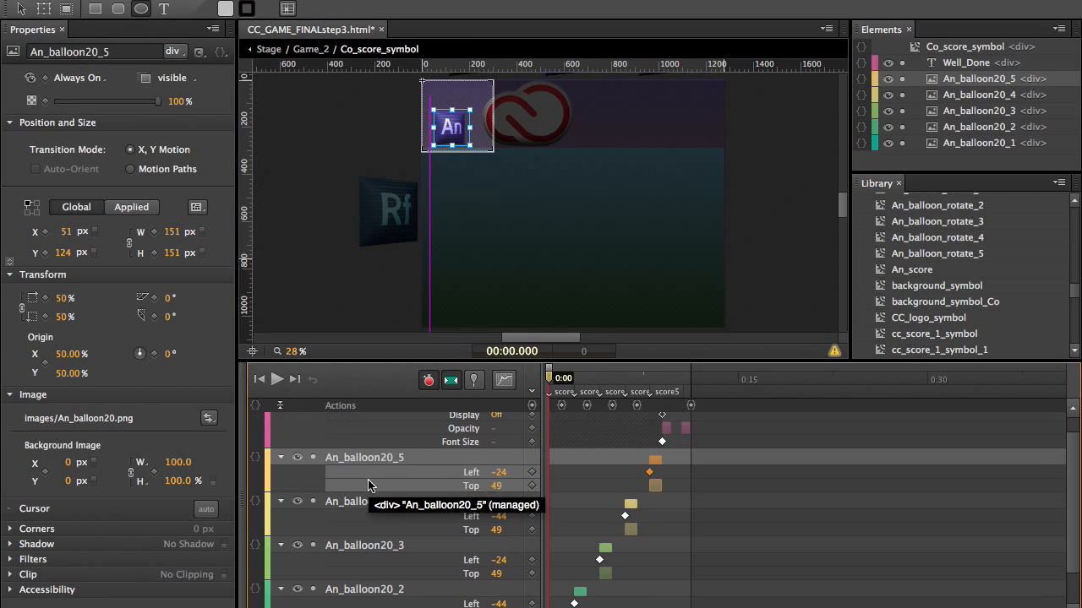
left_click(361, 553, "shift")
scroll(362, 553, "down", 1)
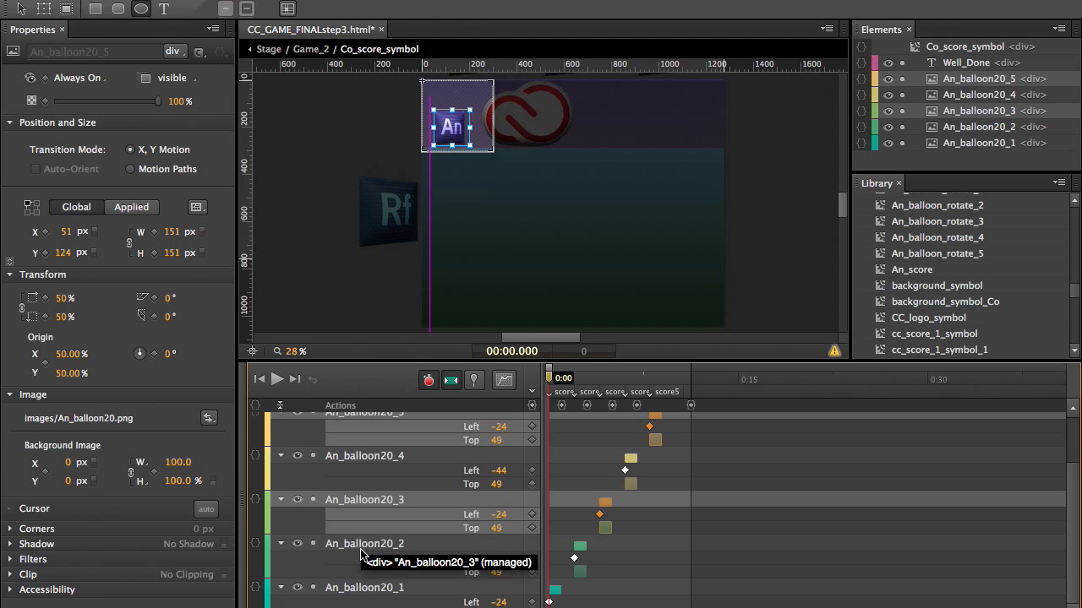
left_click(362, 587, "shift")
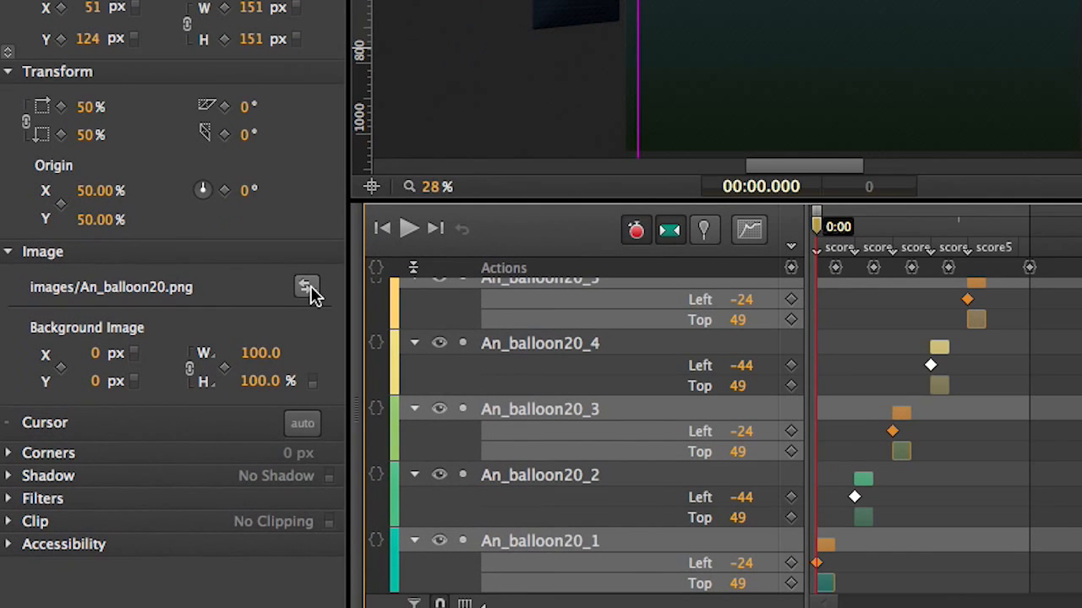
left_click(307, 287)
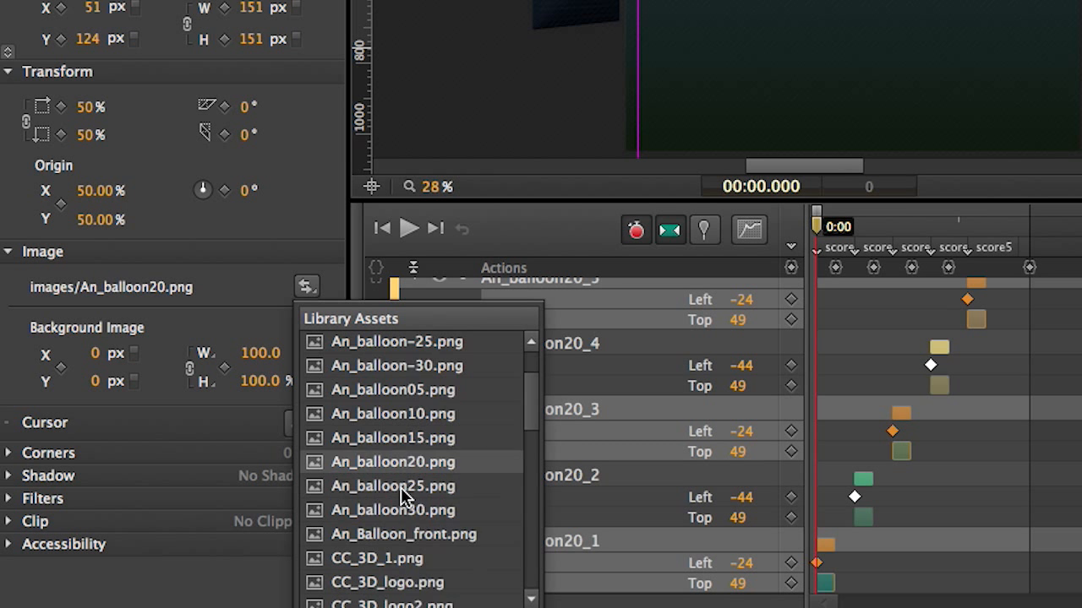
scroll(401, 490, "down", 5)
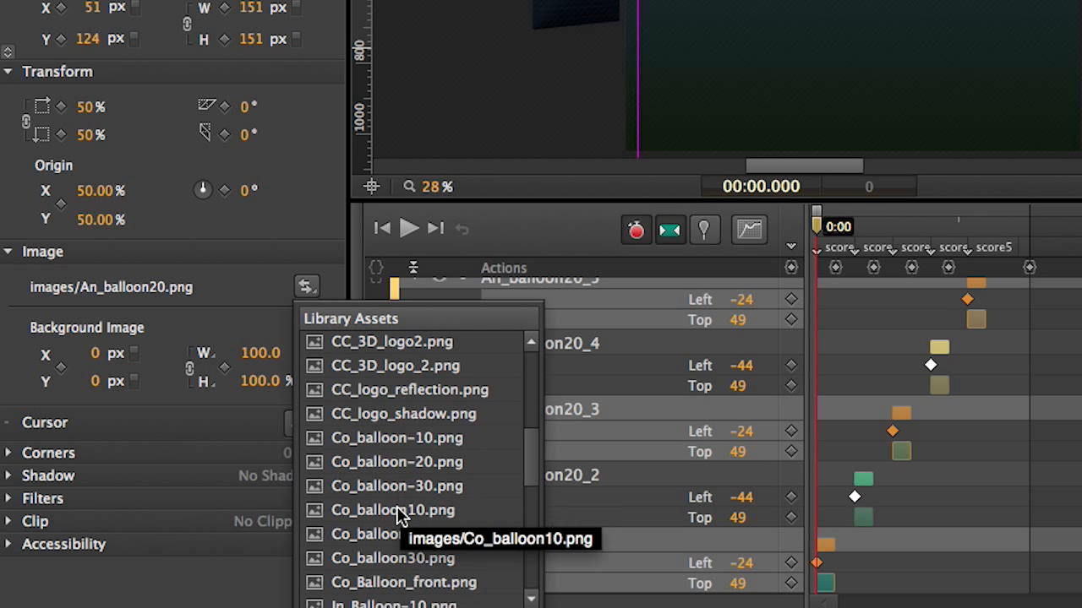
left_click(397, 536)
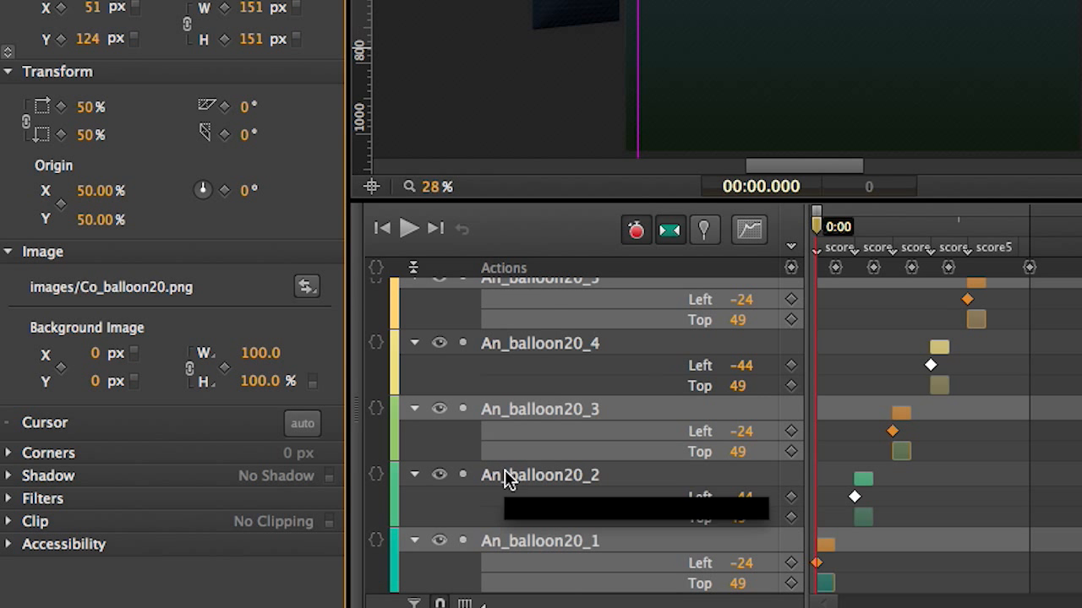
Swap the image of An_balloon20_4 and An_balloon20_2 to Co_balloon-20.png and scrub the timeline to 9 seconds to check them.
left_click(541, 391)
left_click(306, 287)
scroll(380, 515, "down", 5)
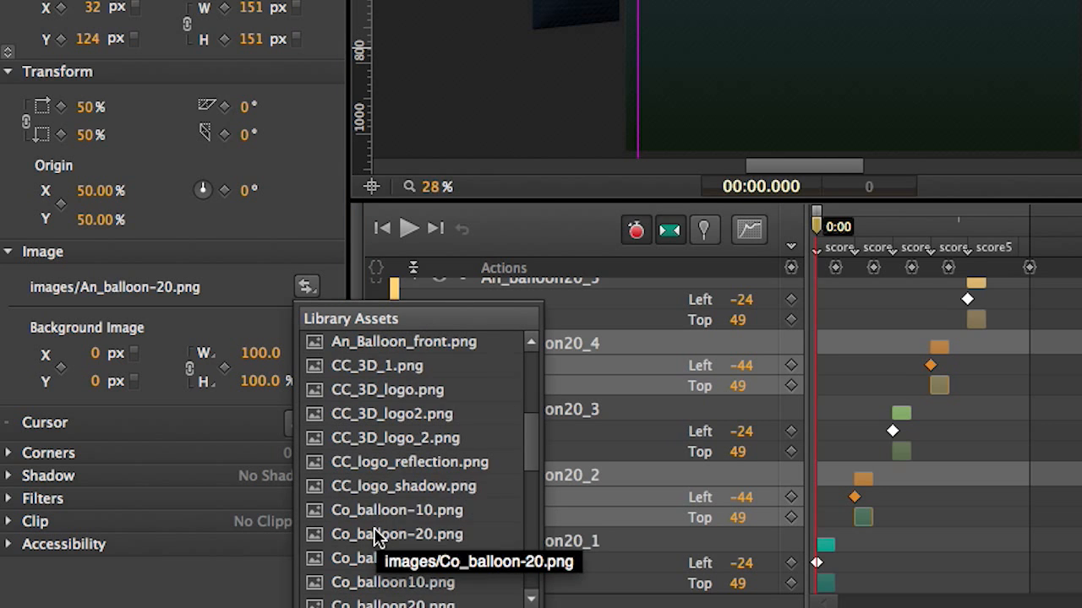
left_click(376, 536)
left_click(580, 381)
left_click_drag(580, 381, 662, 380)
left_click(737, 463)
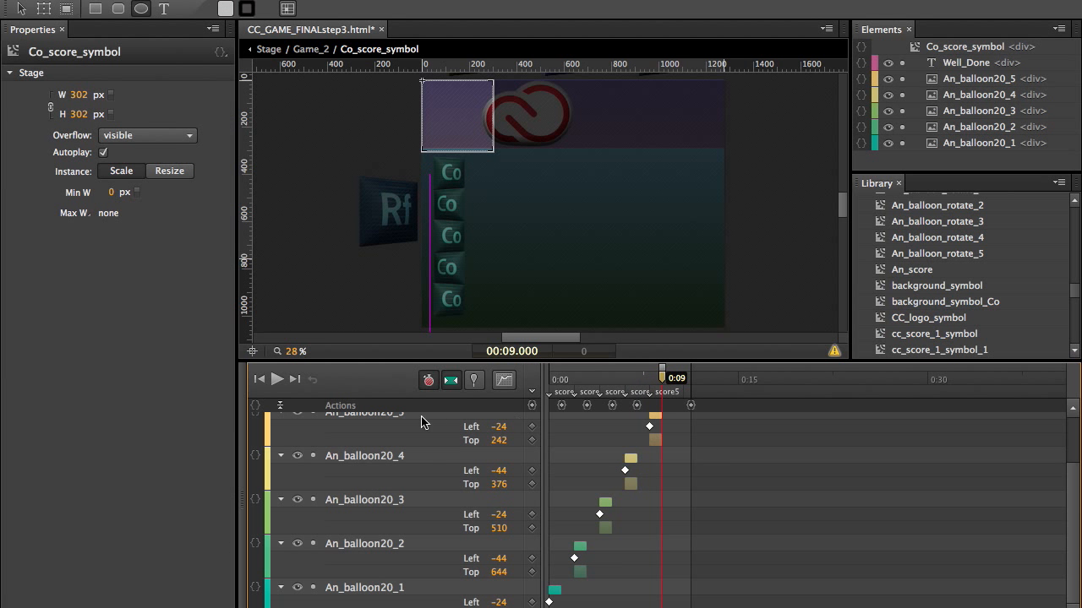
Change the symbol name from Game_1 to Game_2 in the code of the 1000 ms and 3000 ms triggers of Co_score_symbol.
double_click(560, 406)
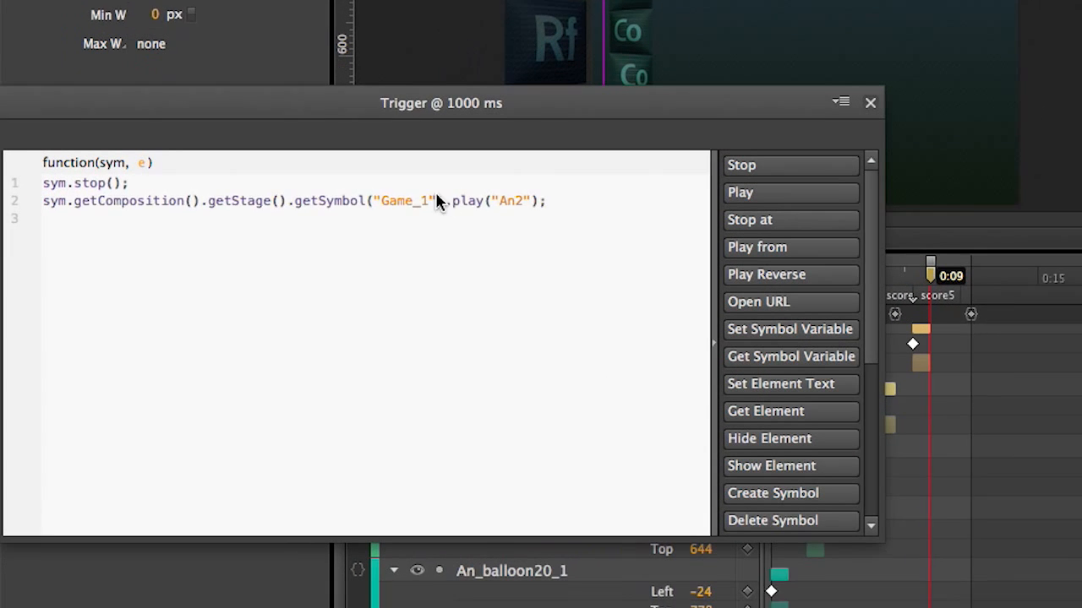
type("2")
left_click(927, 69)
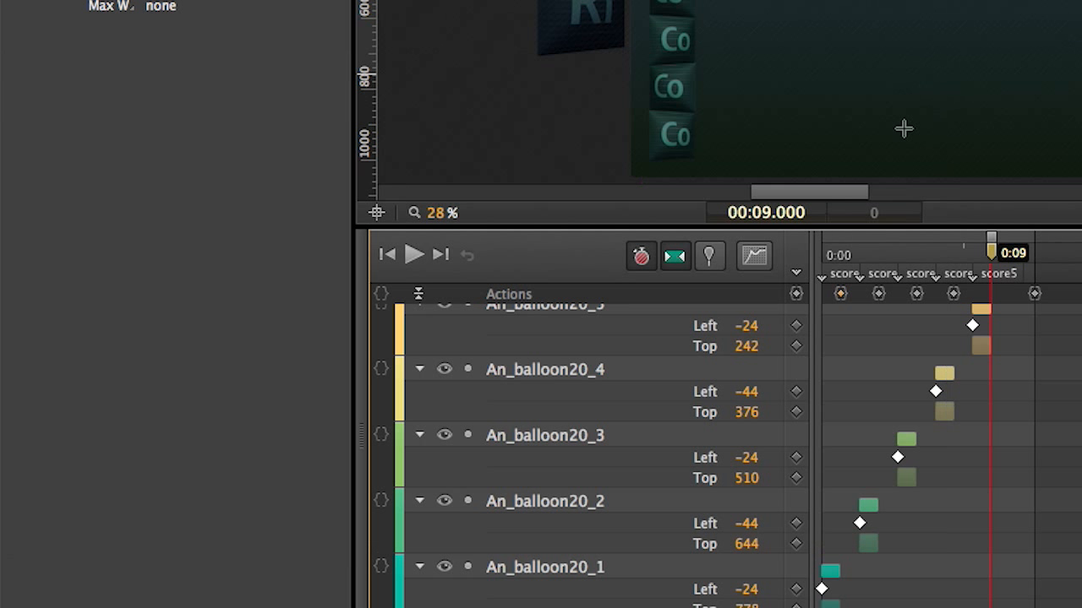
double_click(878, 293)
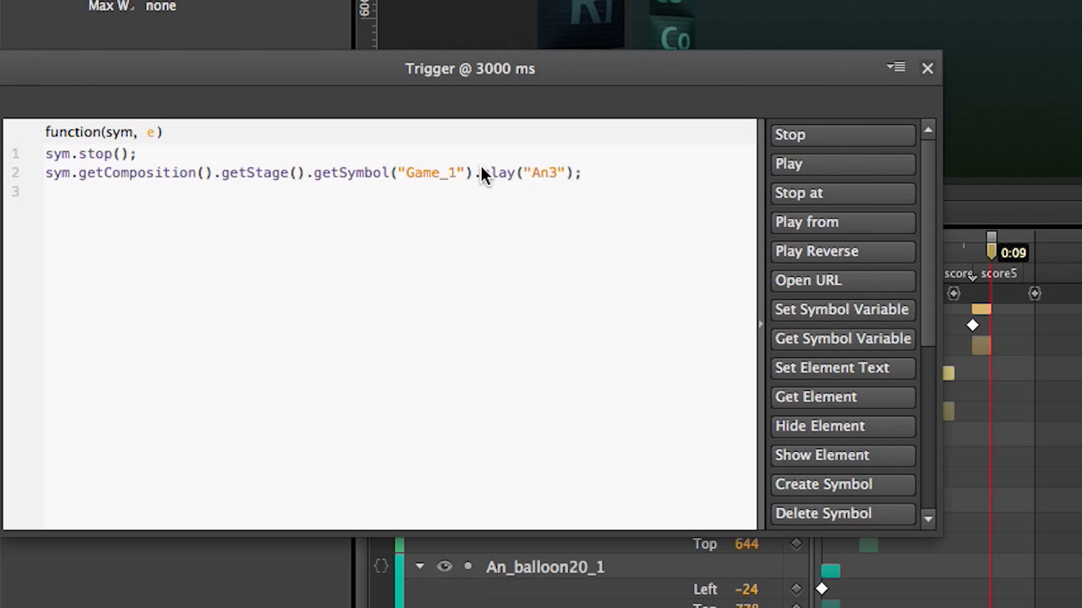
type("2")
left_click(928, 68)
Point the 5000 ms trigger of Co_score_symbol at Game_2 and update the game number in the 7000 ms trigger.
double_click(918, 294)
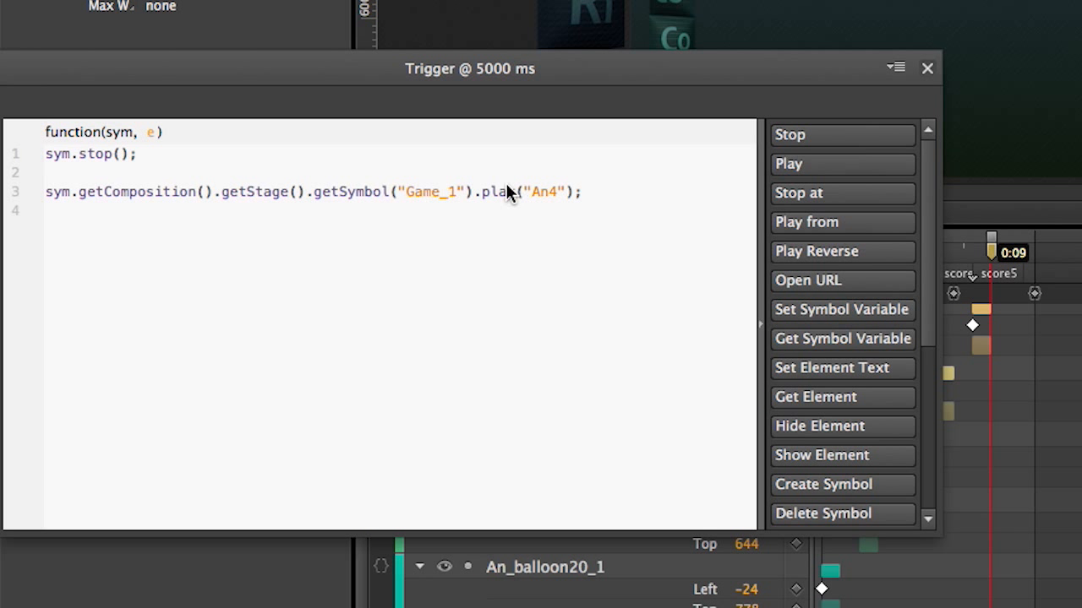
key("BackSpace")
type("2")
left_click(928, 68)
double_click(955, 295)
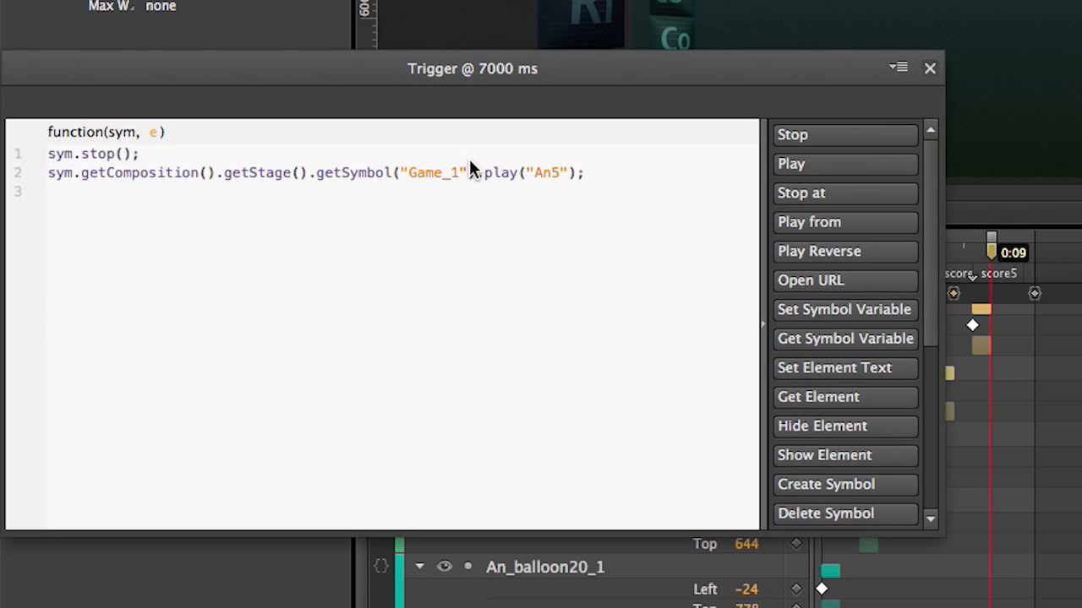
type("3")
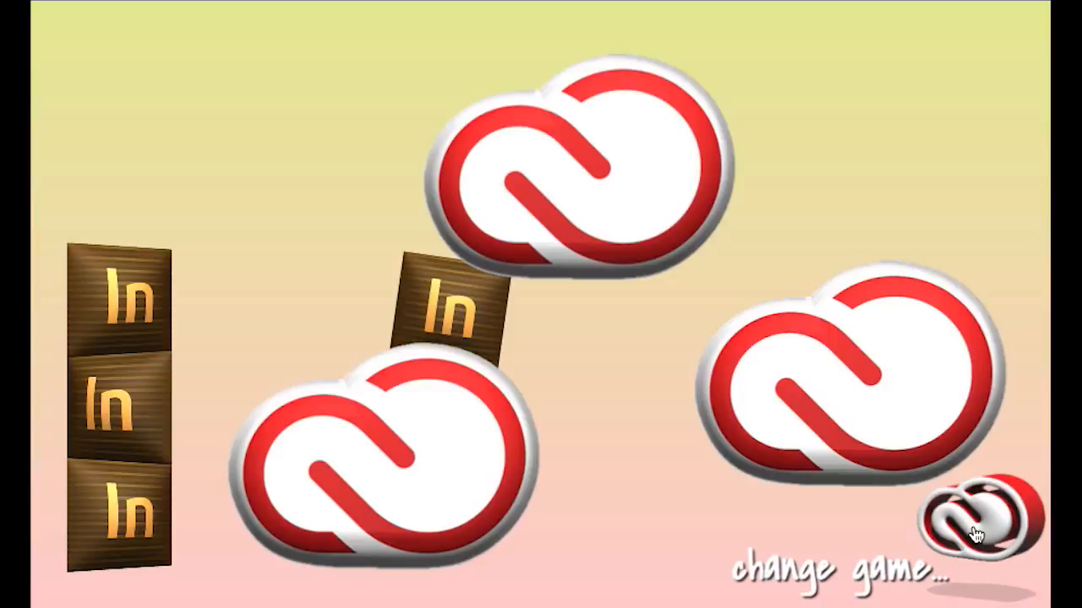
Test the finished game by changing from the In game to the Rf game and hitting an Rf balloon.
left_click(973, 533)
left_click(400, 441)
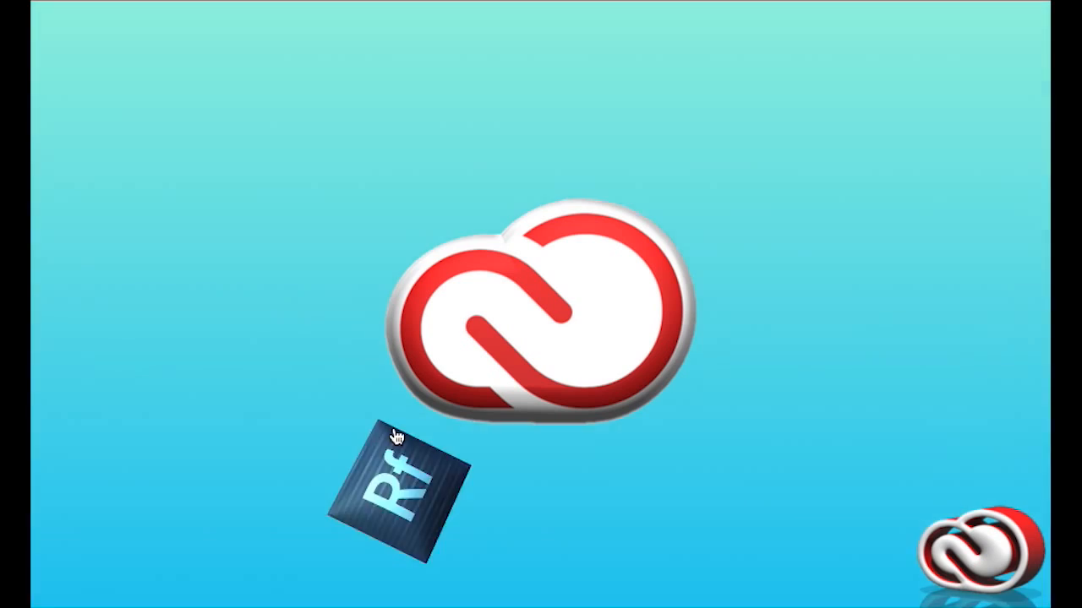
left_click(397, 439)
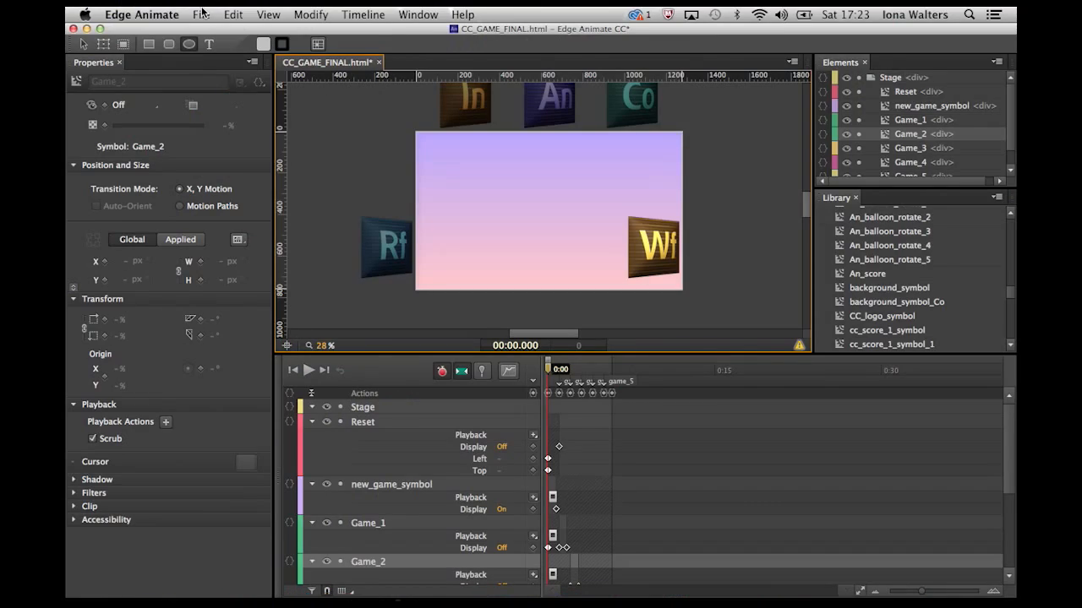
Open the publish settings, and switch to Finder to list the AN WEB EXPORT files and expand the images folder.
left_click(201, 13)
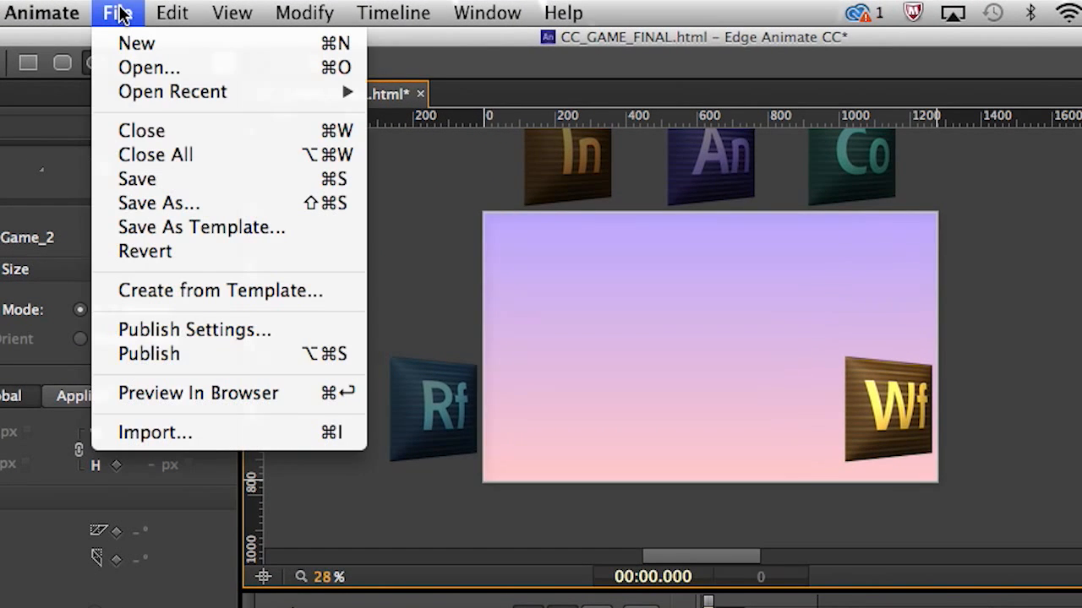
left_click(169, 332)
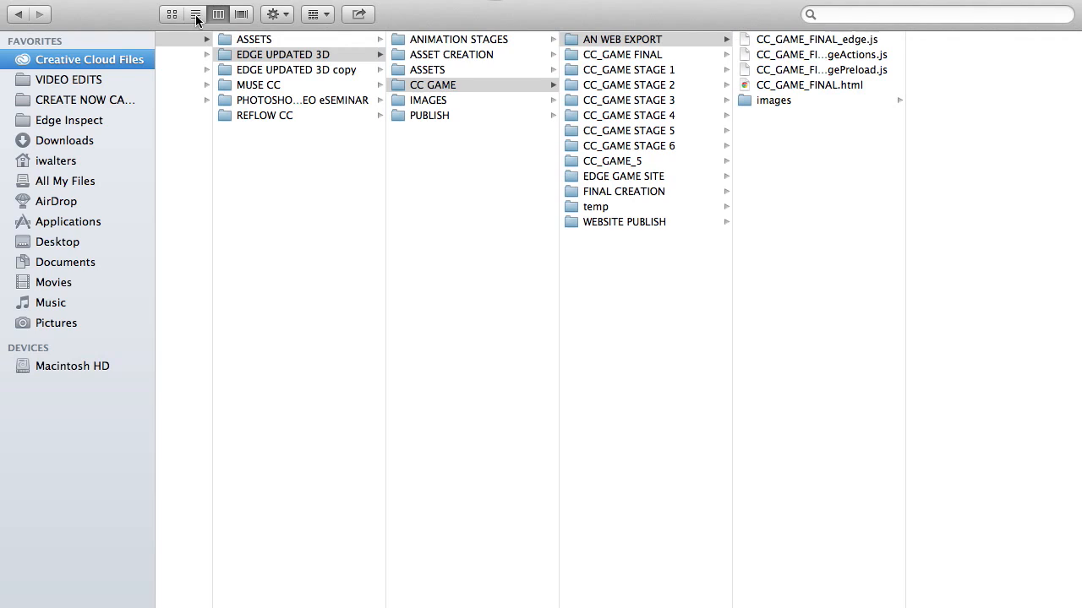
left_click(196, 15)
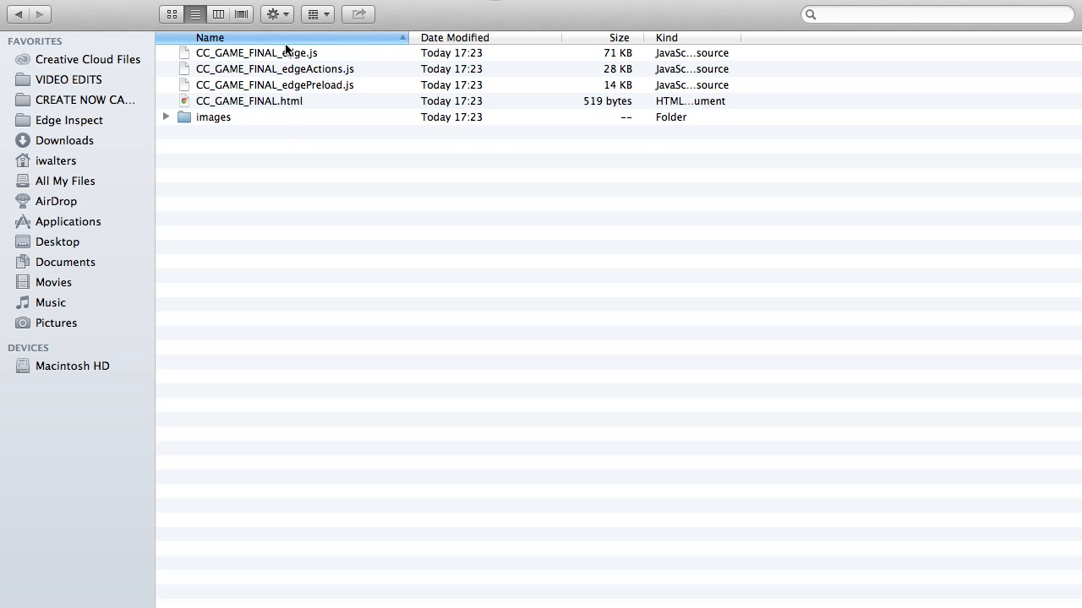
left_click(165, 117)
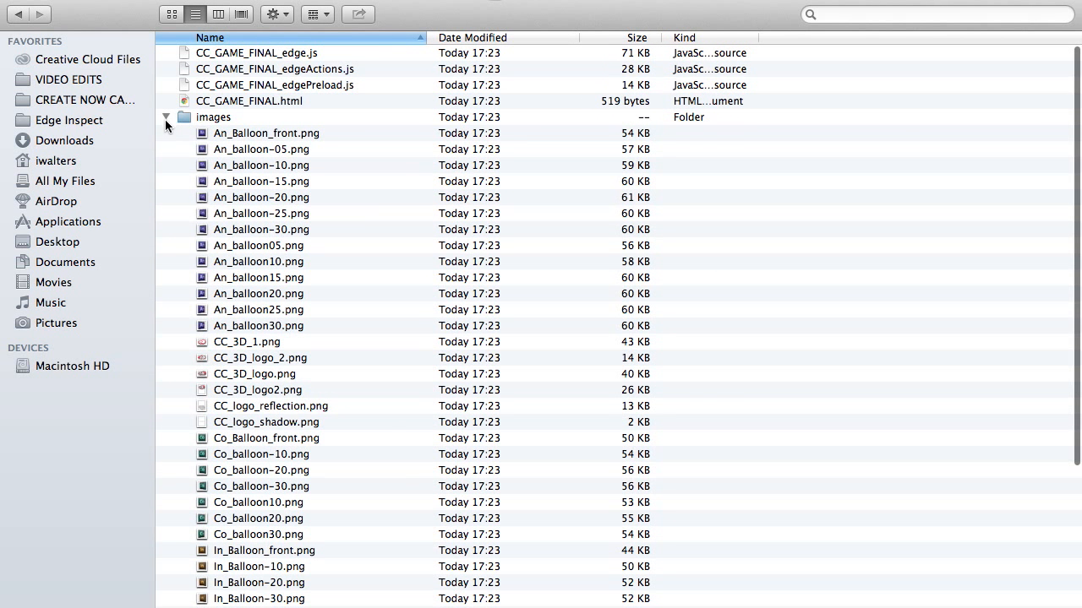